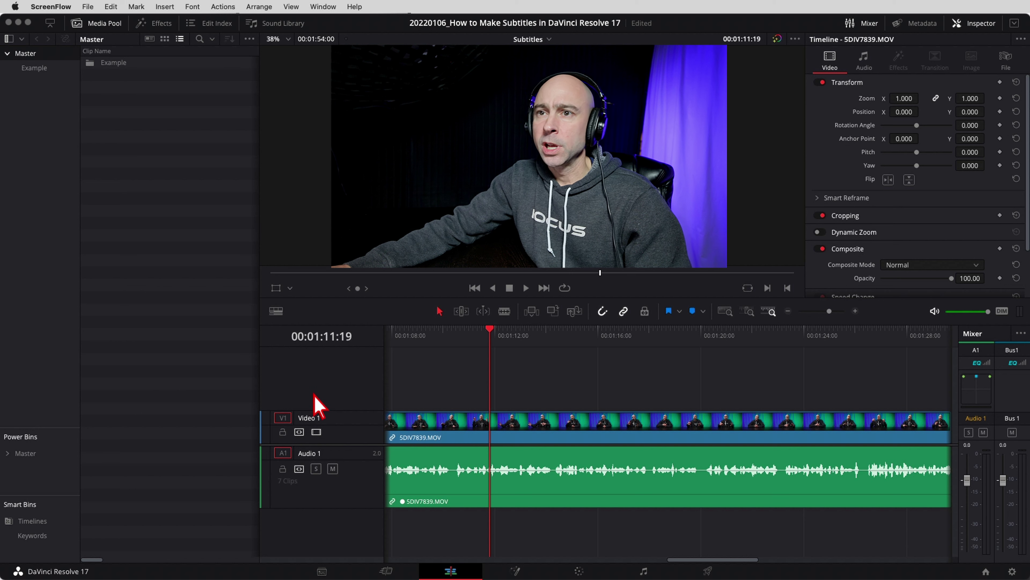
- Add a subtitle track above Video 1 and lower the track dividers to make more room for the subtitle area
right_click(314, 394)
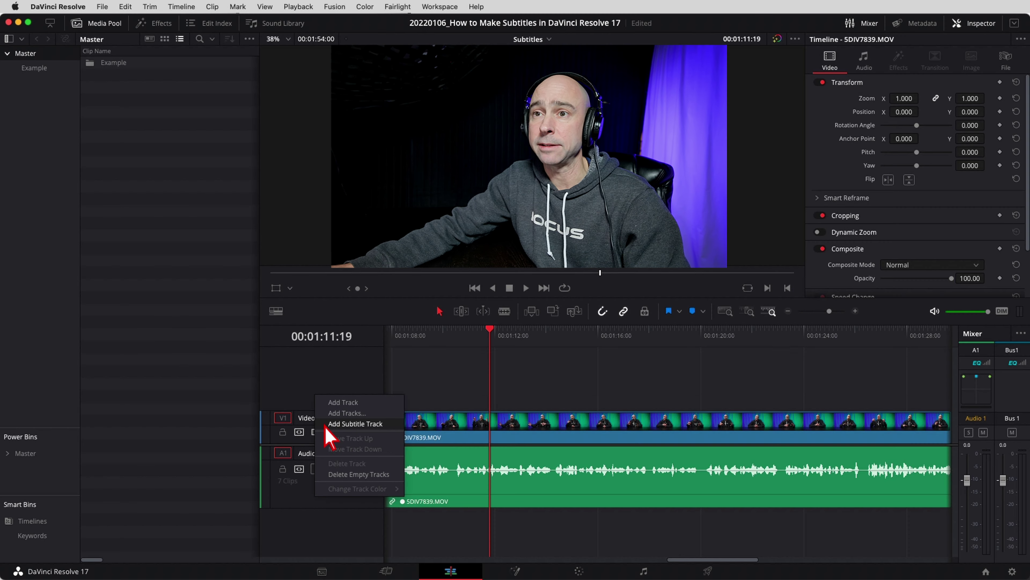
left_click(341, 424)
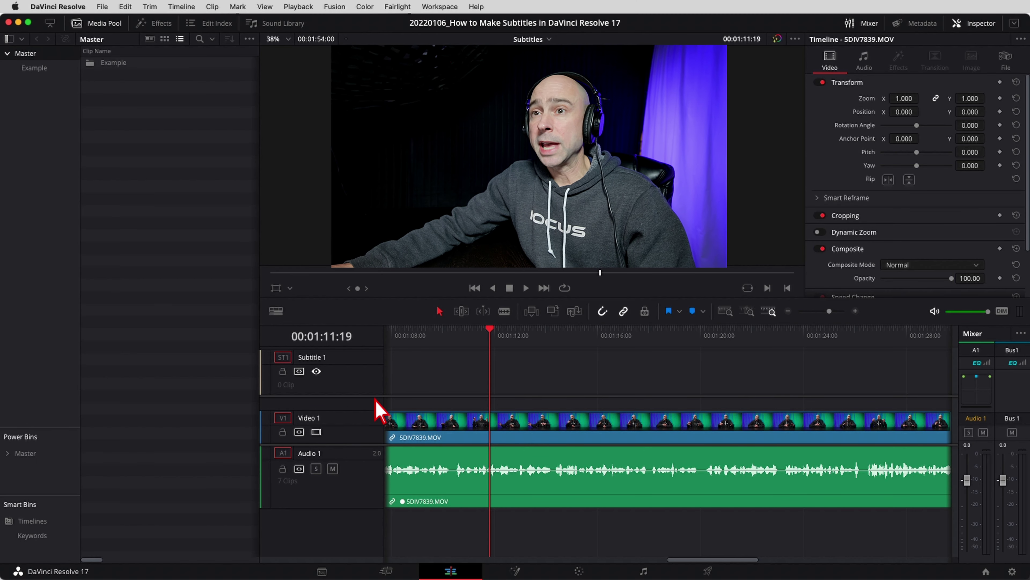
mouse_move(374, 399)
left_mouse_down()
mouse_move(371, 426)
mouse_move(368, 399)
left_mouse_up()
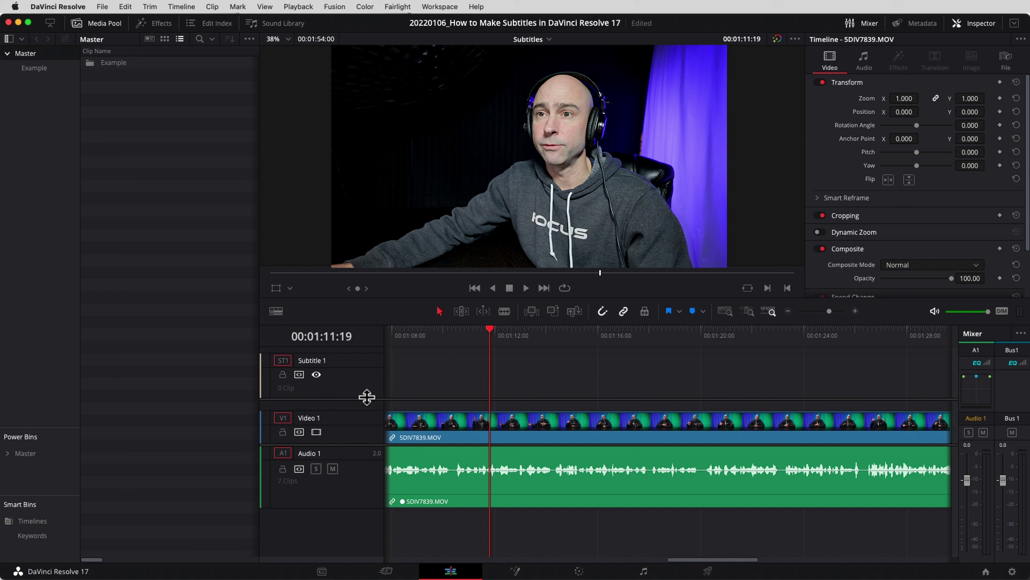
left_click_drag(358, 444, 357, 477)
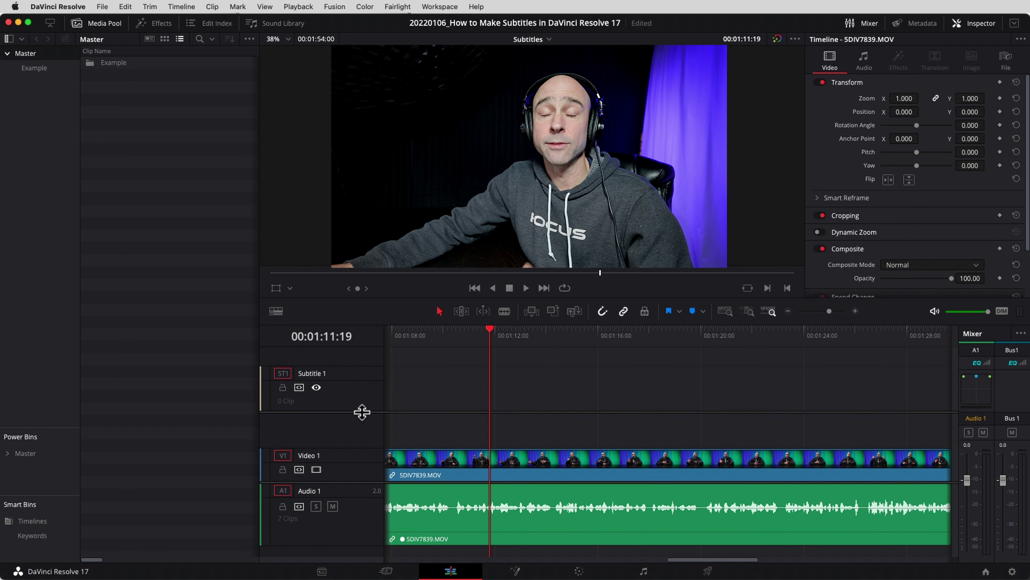
left_click_drag(362, 411, 362, 422)
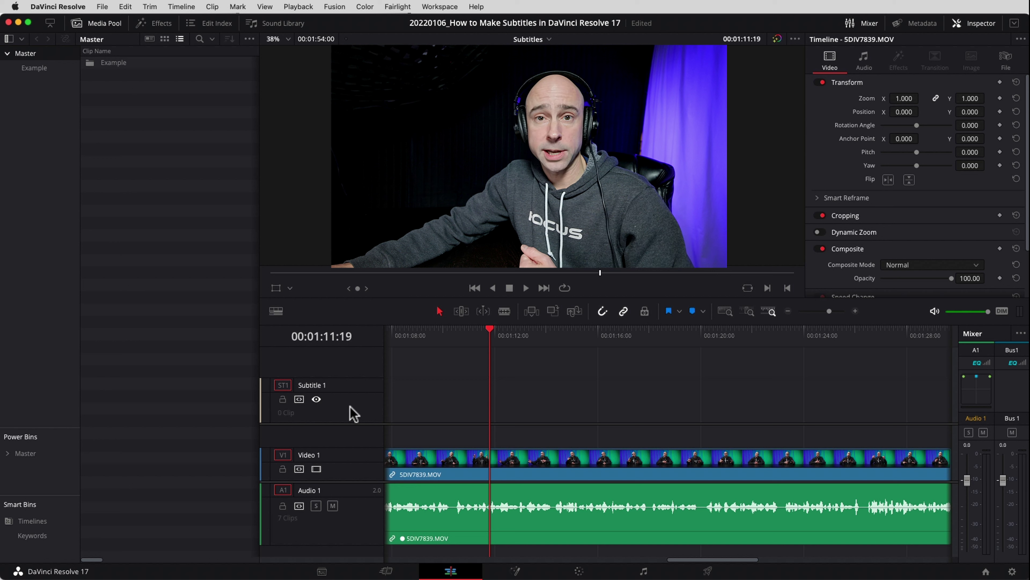
- Add a second subtitle track and rename the Subtitle 1 track to "English Subtitle"
right_click(353, 414)
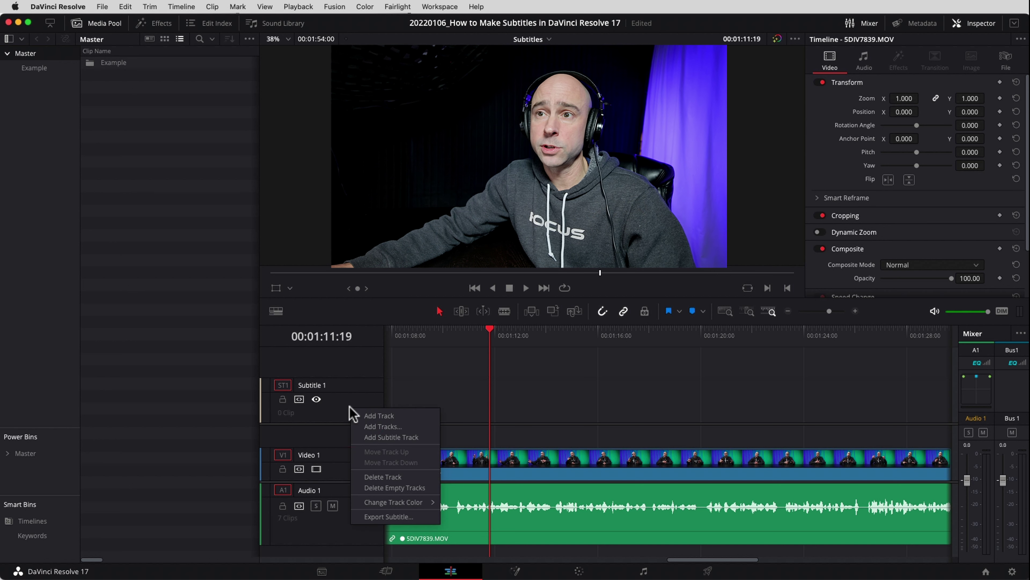
left_click(377, 437)
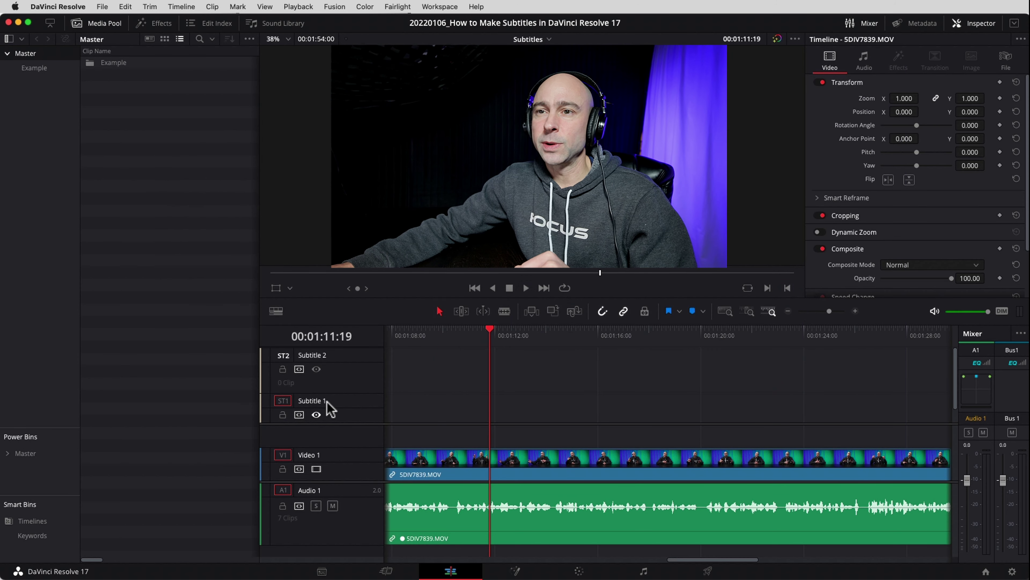
double_click(320, 401)
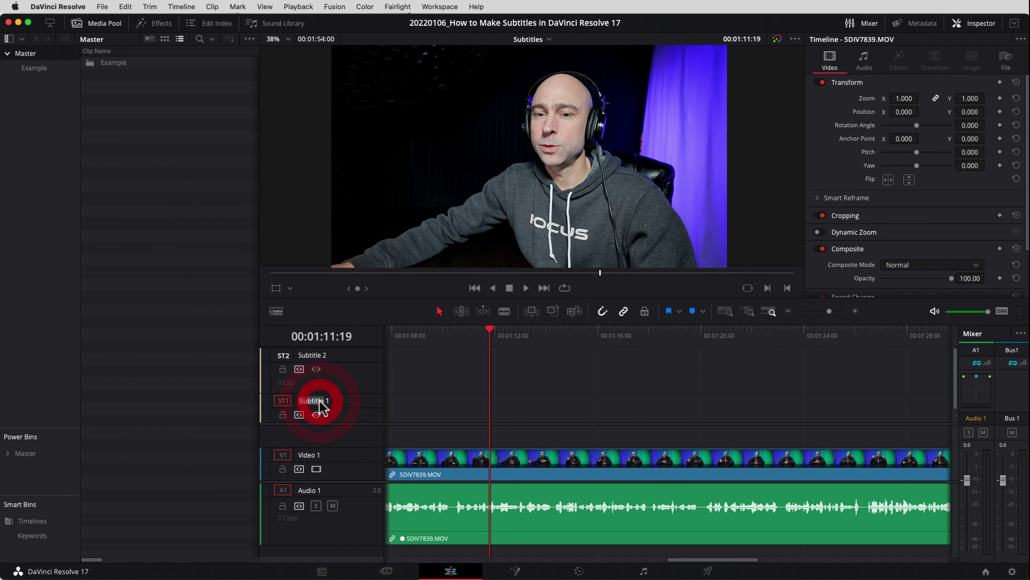
type("English Subtitle")
key("Return")
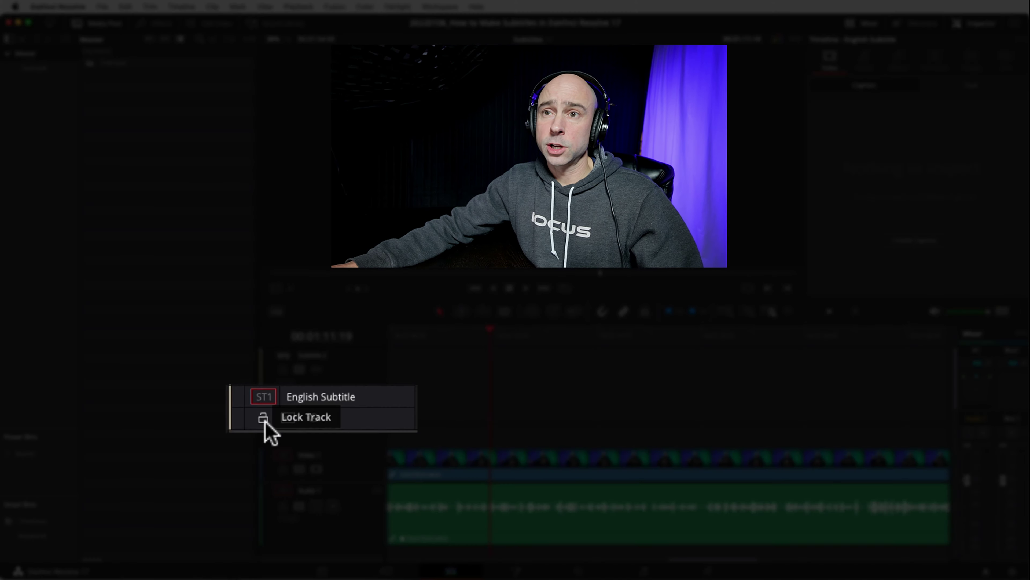
- Lock and unlock the English Subtitle track, and disable and re-enable its display
left_click(263, 418)
left_click(263, 418)
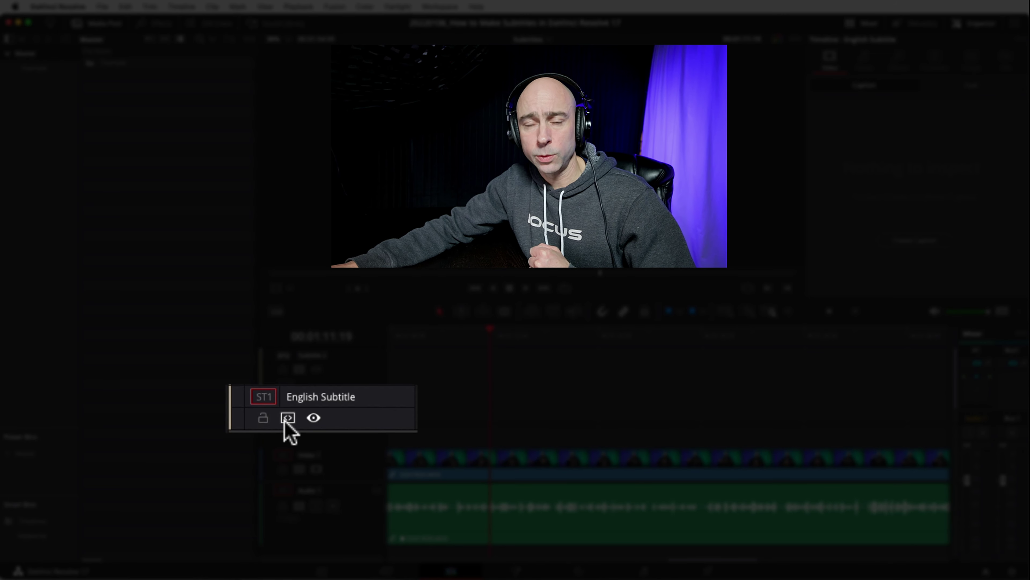
left_click(311, 419)
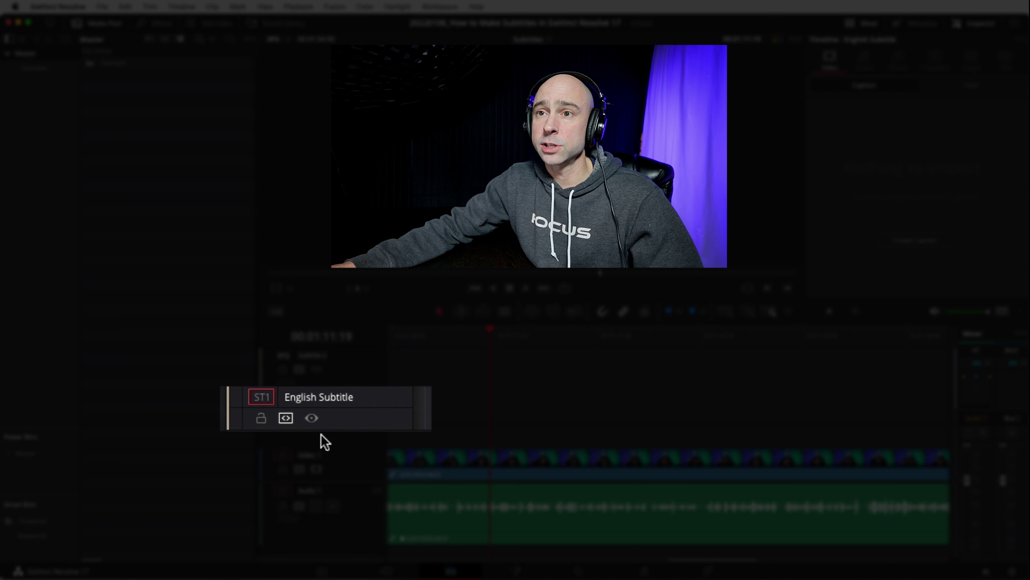
left_click(312, 420)
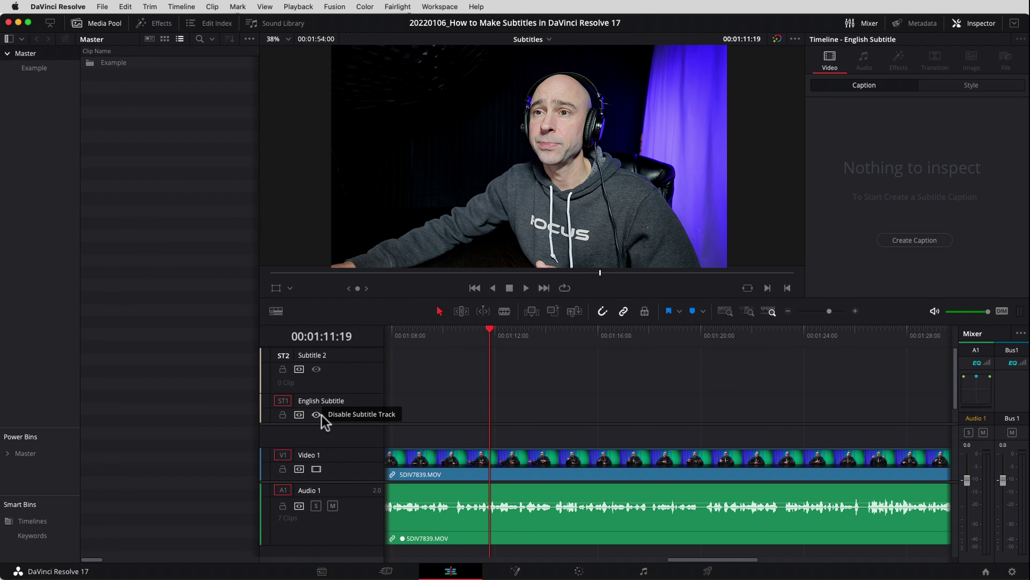
- Return the timeline view and the playhead to the beginning, at 00:00:00:00
left_click_drag(674, 559, 336, 559)
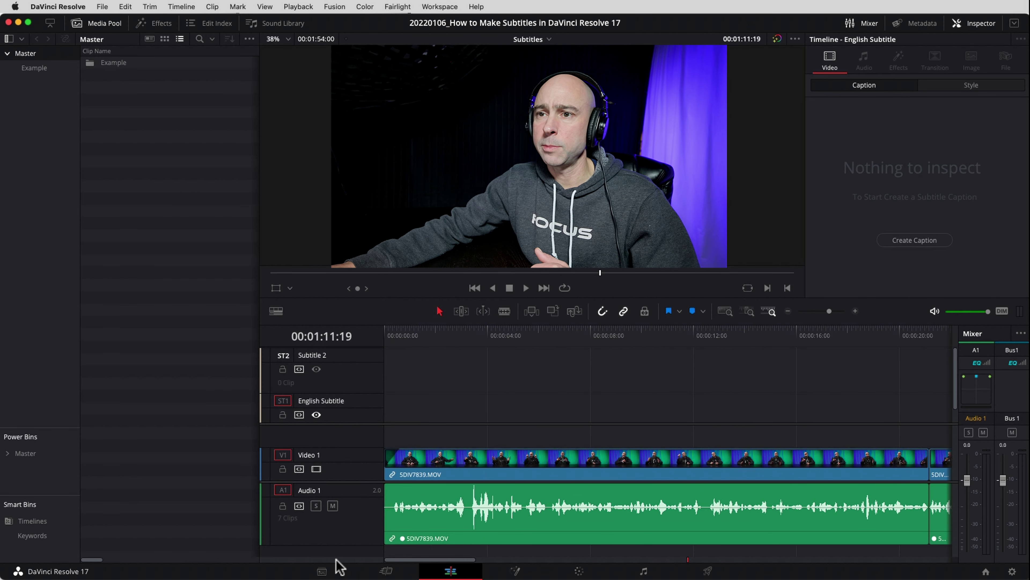
left_click(337, 341)
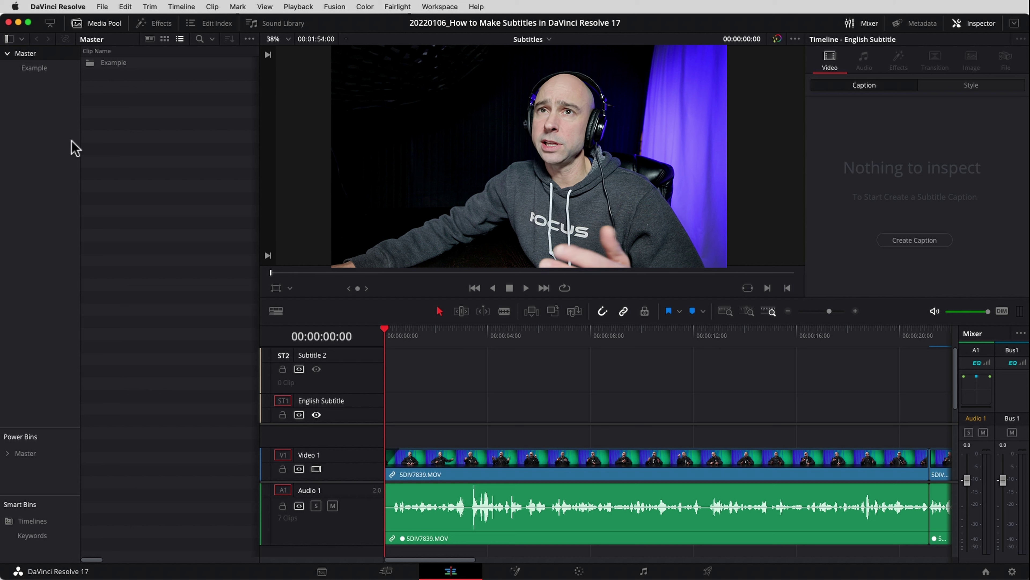
left_click(167, 131)
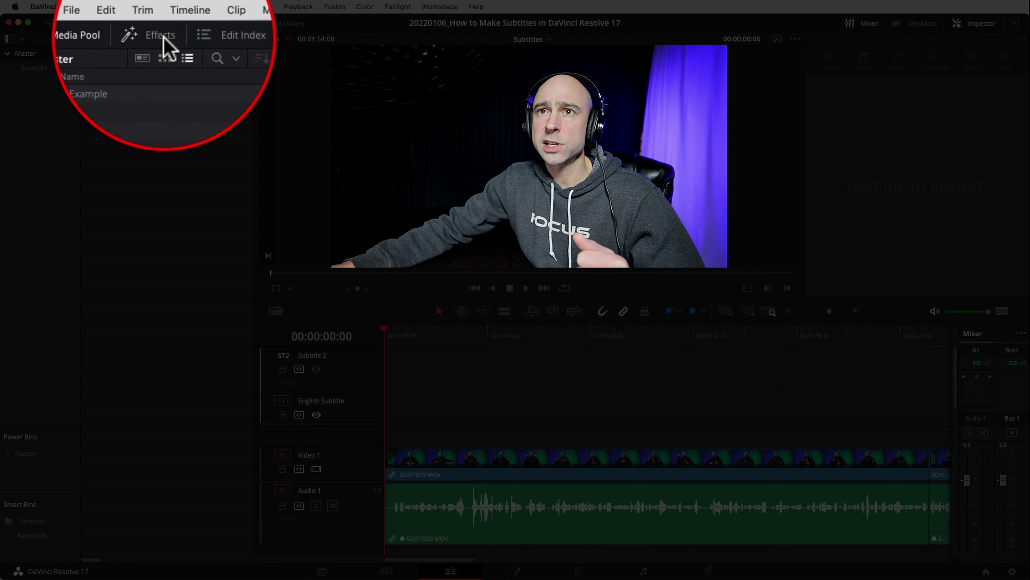
- Show the effects library in place of the media pool and locate the Subtitle item at the end of the Titles
left_click(155, 24)
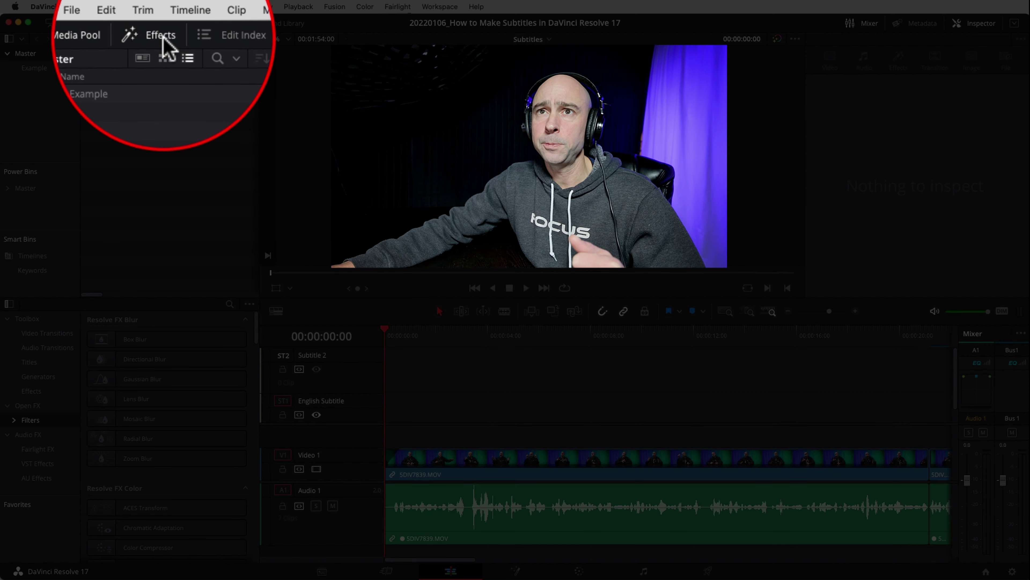
left_click(101, 24)
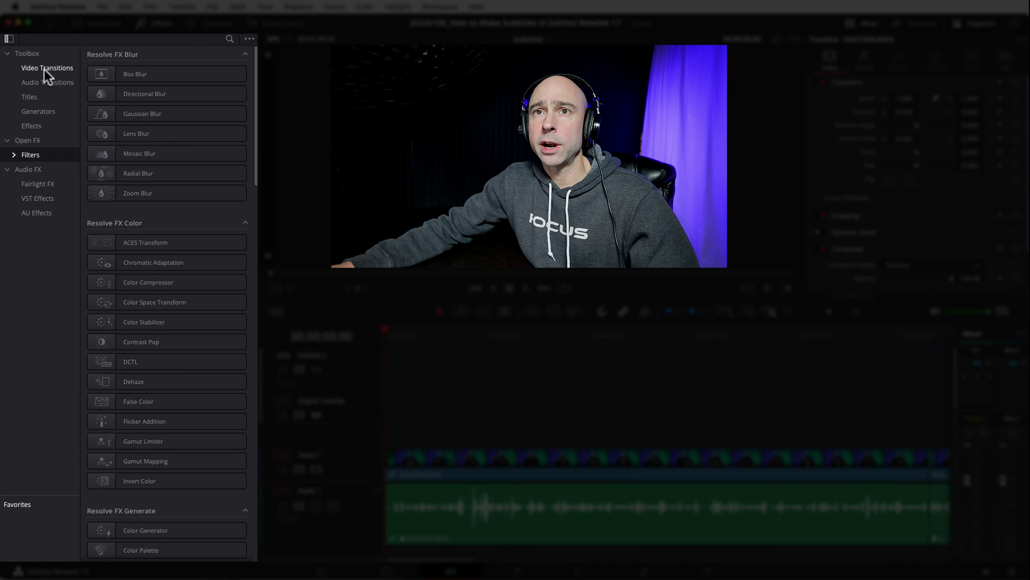
left_click(30, 97)
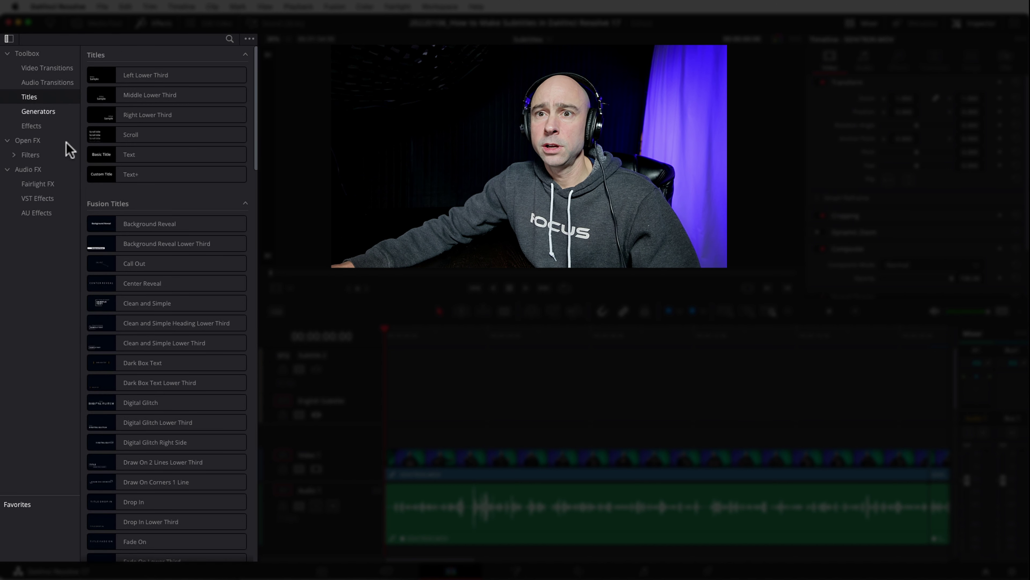
scroll(154, 333, "down", 15)
scroll(154, 333, "down", 5)
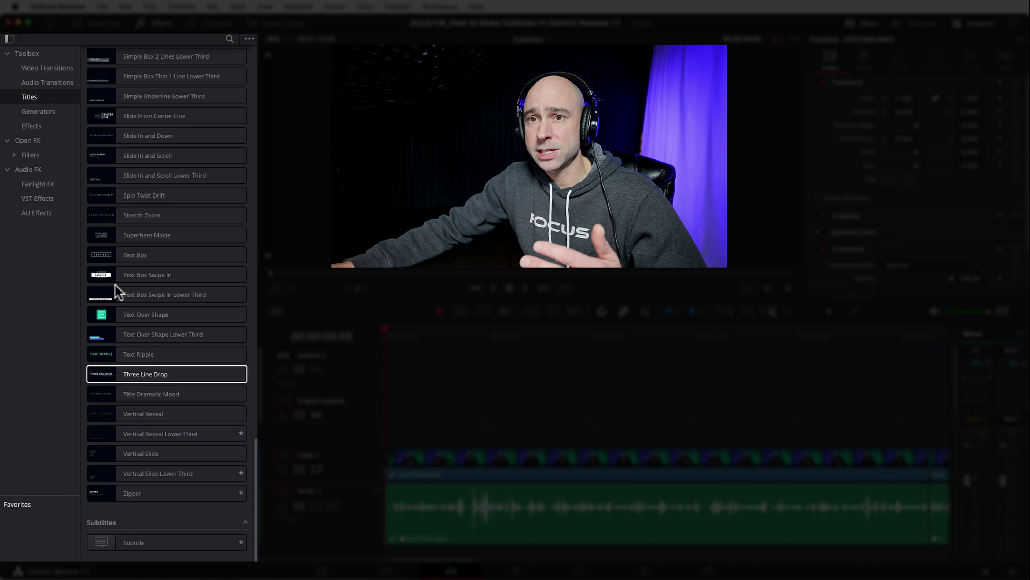
scroll(153, 282, "up", 20)
scroll(145, 227, "up", 5)
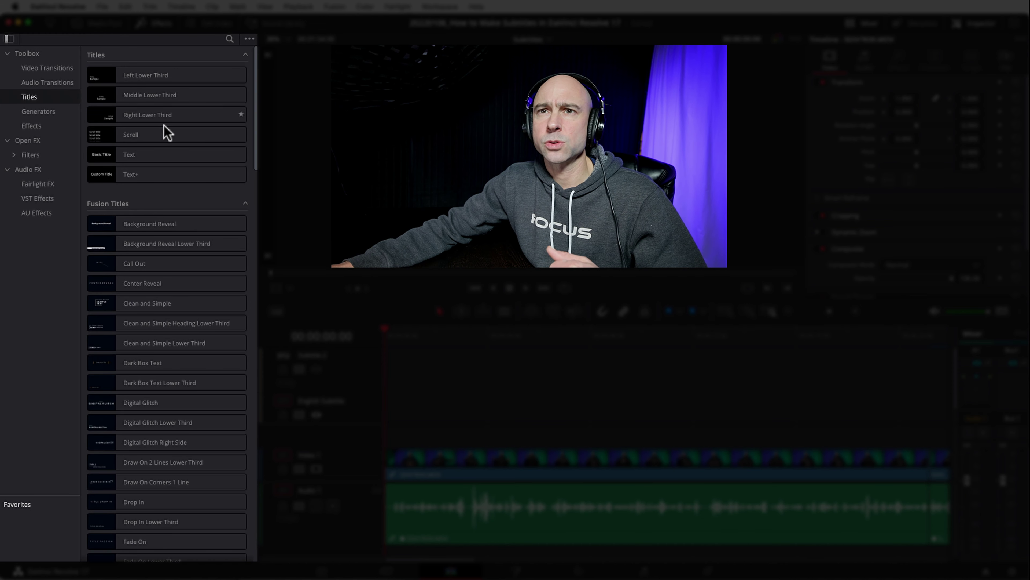
scroll(164, 384, "down", 20)
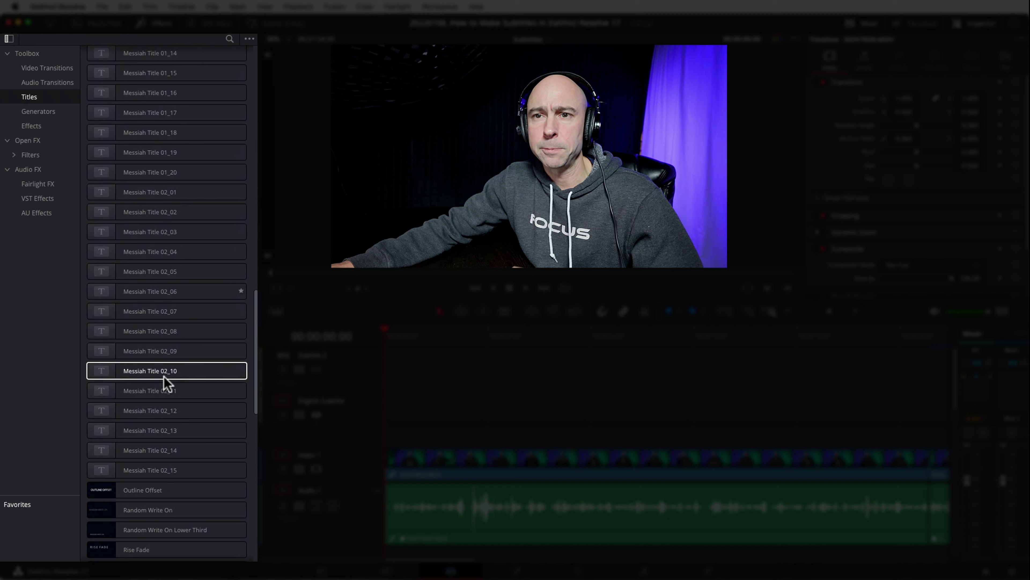
left_click(156, 540)
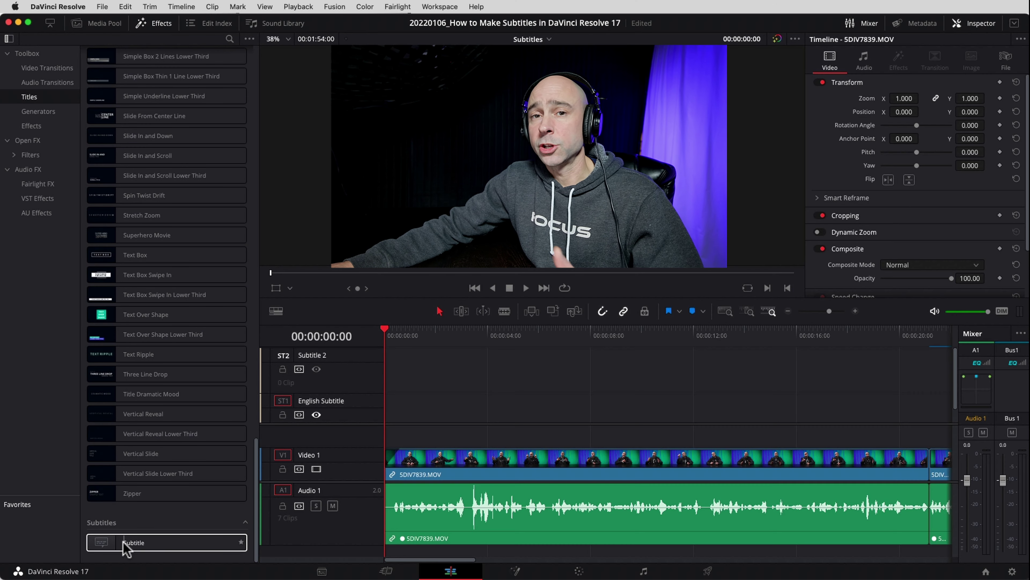
- Place a Subtitle clip at the very start of the English Subtitle track and select it
left_click_drag(126, 548, 399, 416)
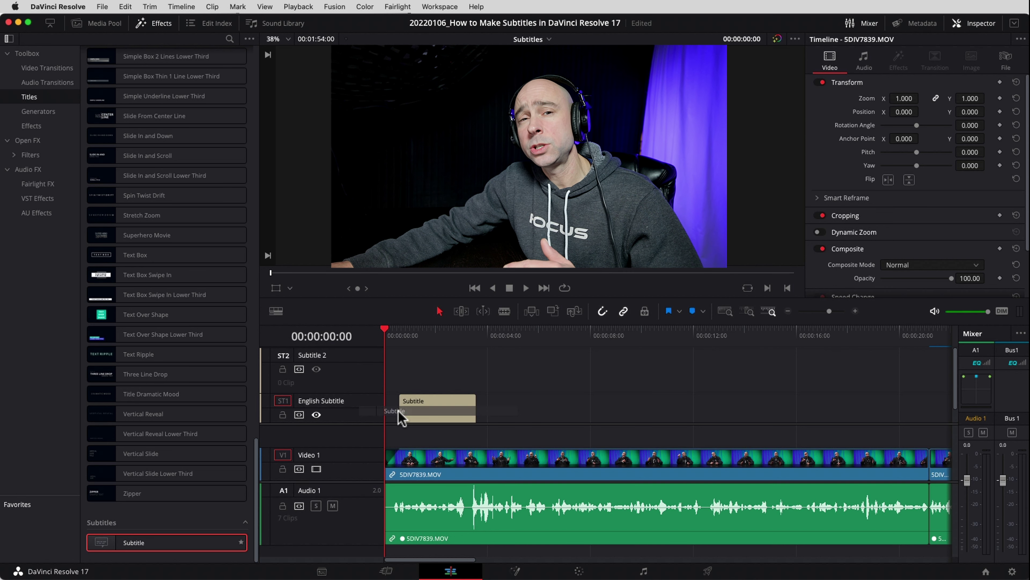
left_click_drag(400, 418, 392, 414)
left_click(391, 413)
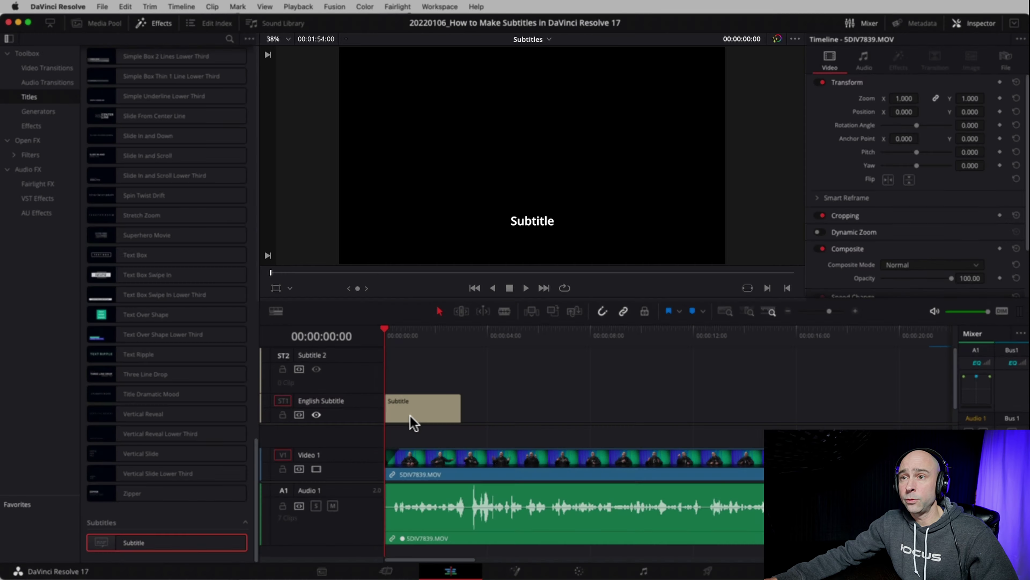
left_click(413, 413)
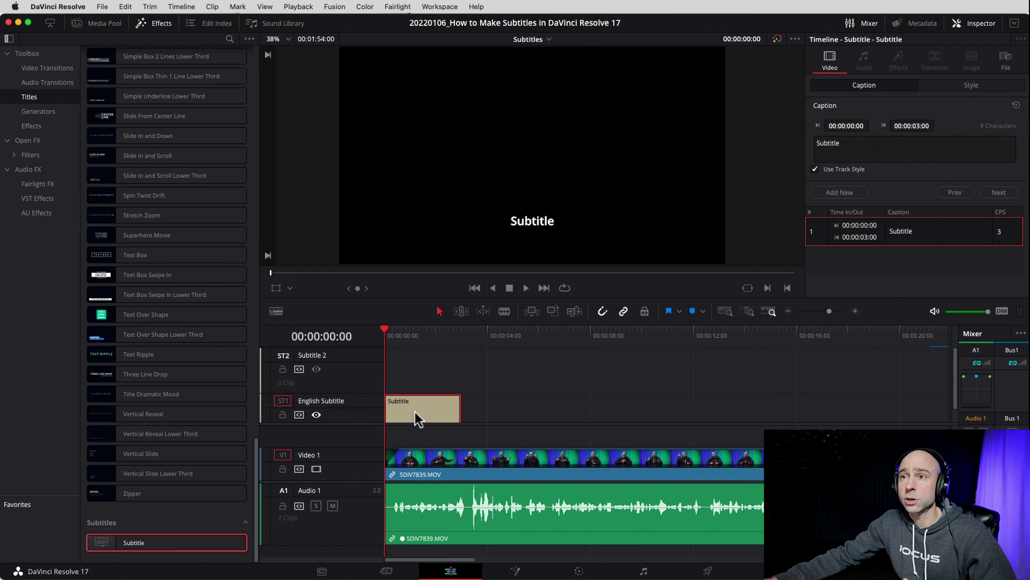
- Hide and show the Inspector again for the selected subtitle clip
left_click(980, 24)
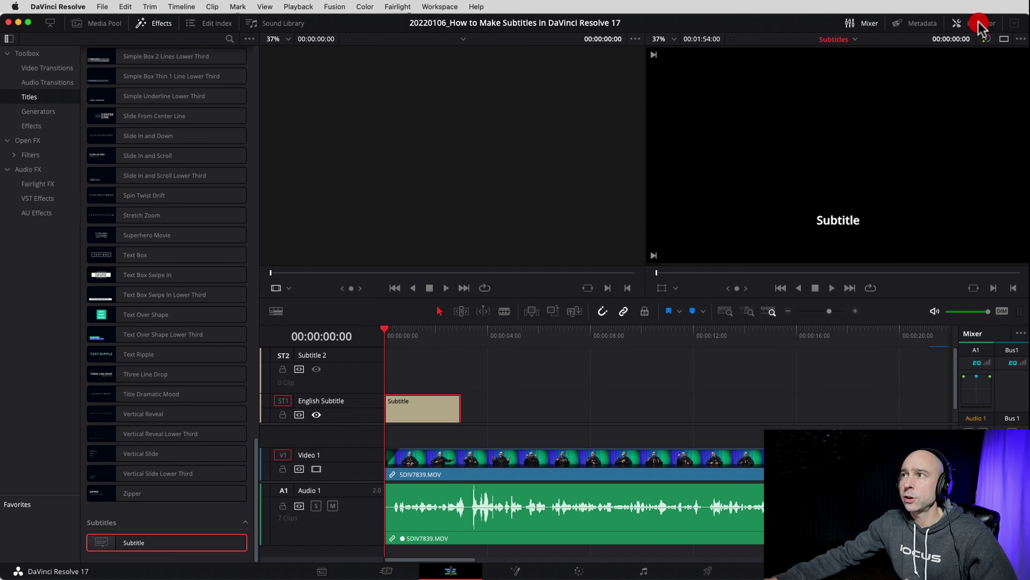
left_click(980, 25)
left_click(979, 24)
left_click(980, 24)
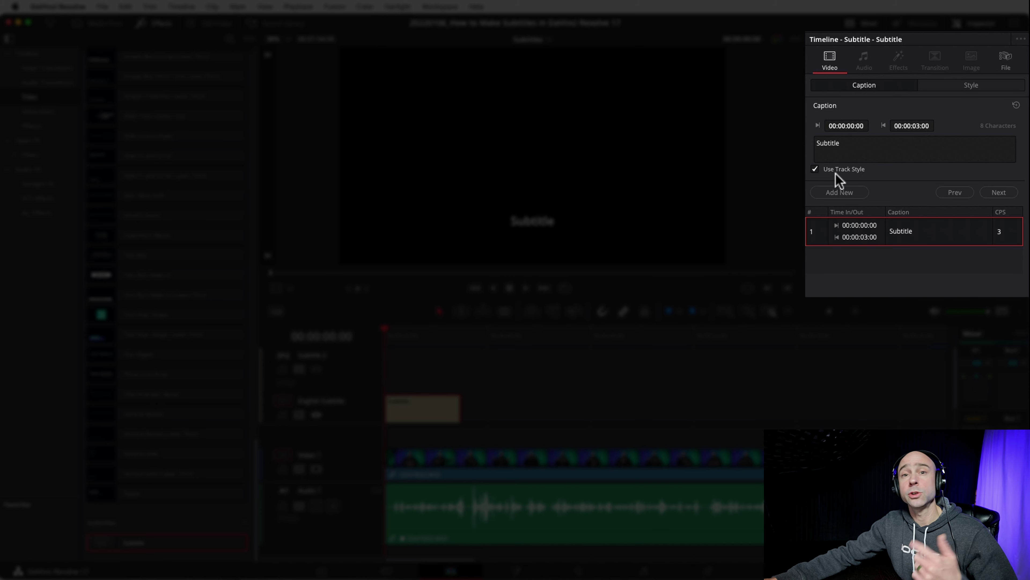
- Review the subtitle clip's caption settings, in and out times, and file properties in the Inspector
left_click(421, 418)
left_click(832, 60)
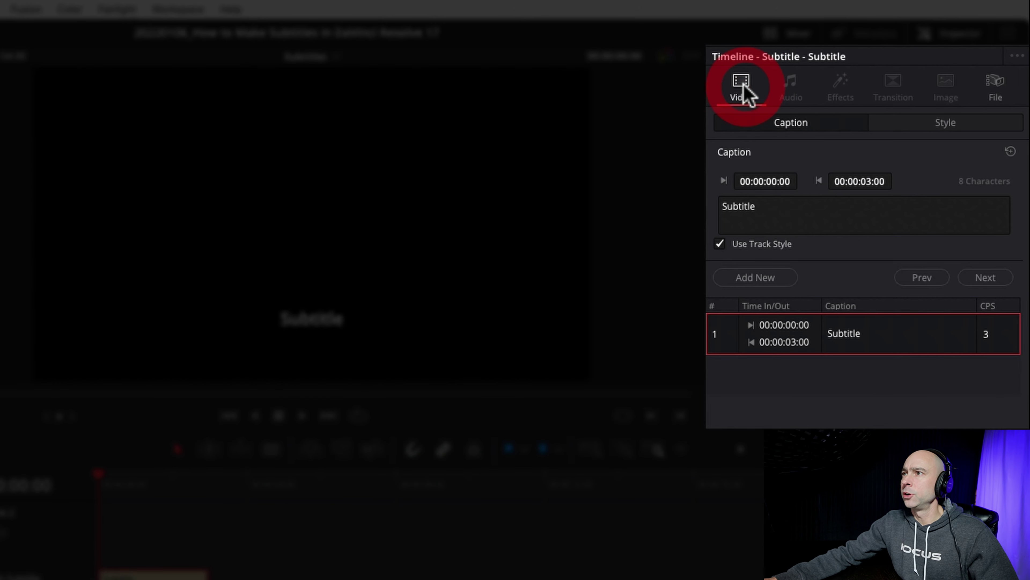
left_click(996, 90)
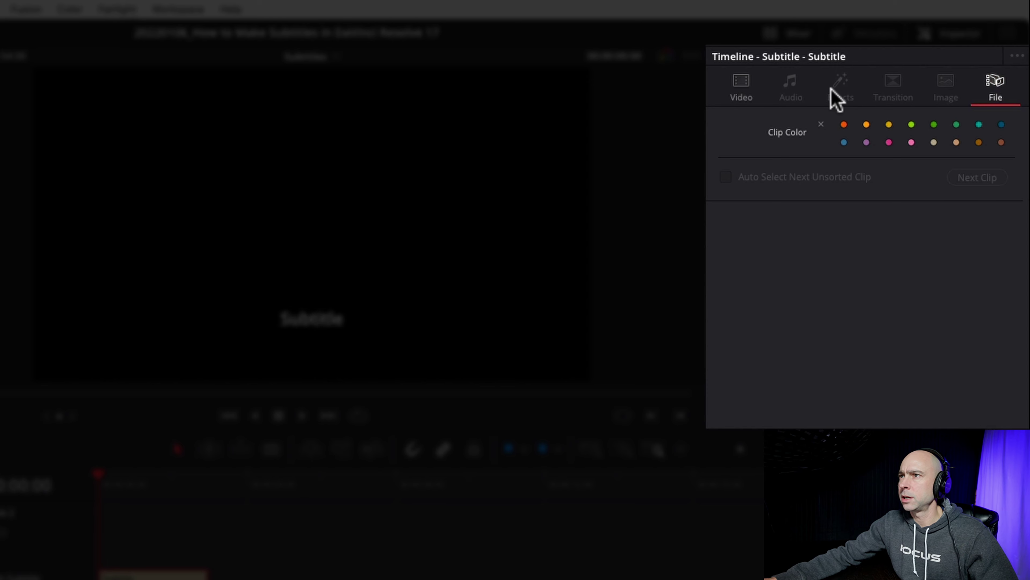
left_click(739, 87)
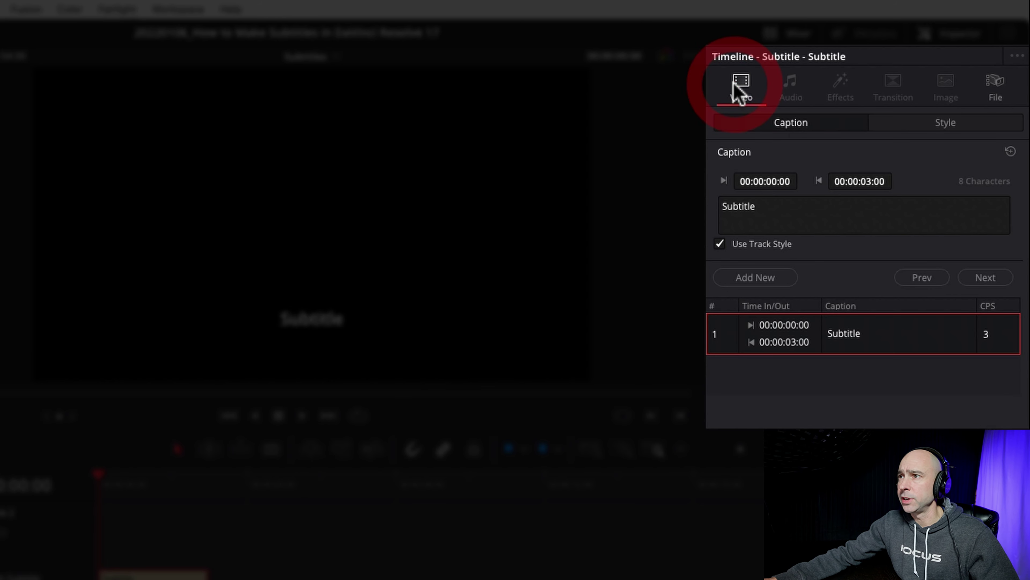
left_click(821, 123)
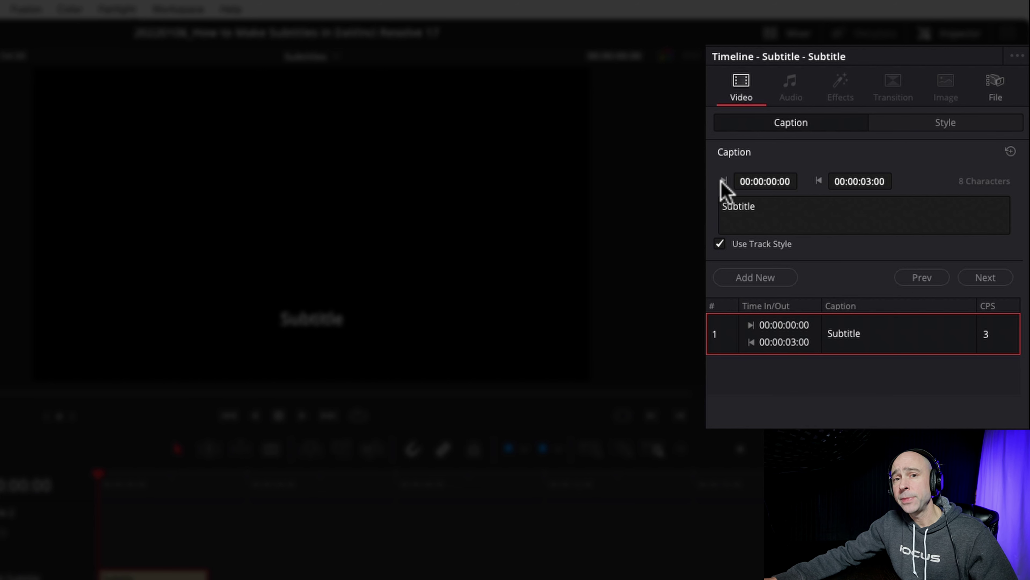
left_click(818, 181)
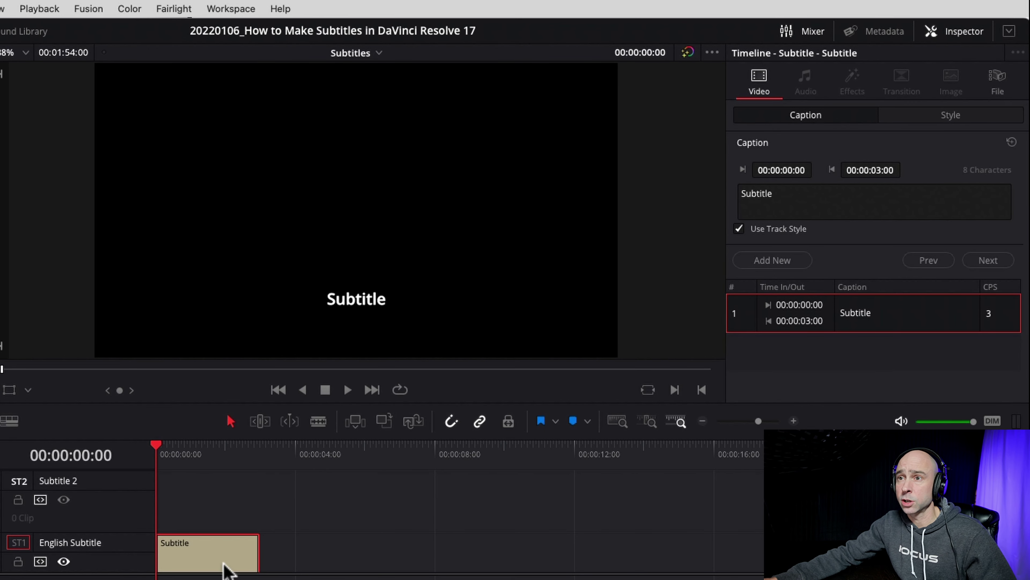
- Shorten the subtitle clip so it ends at 00:00:01:21, and move the playhead to 00:00:03:05
left_click_drag(257, 555, 221, 556)
left_click(203, 556)
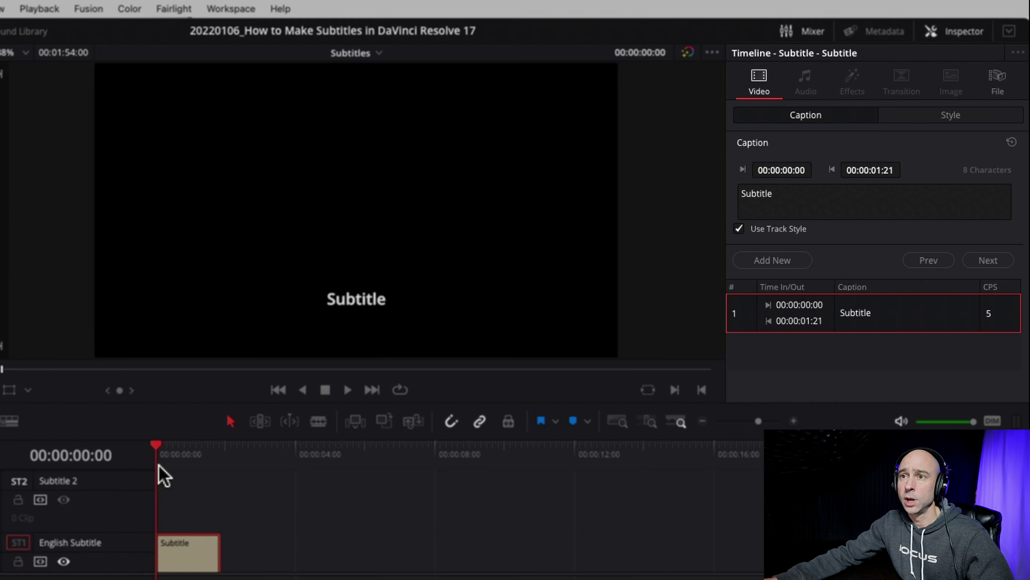
left_click(159, 447)
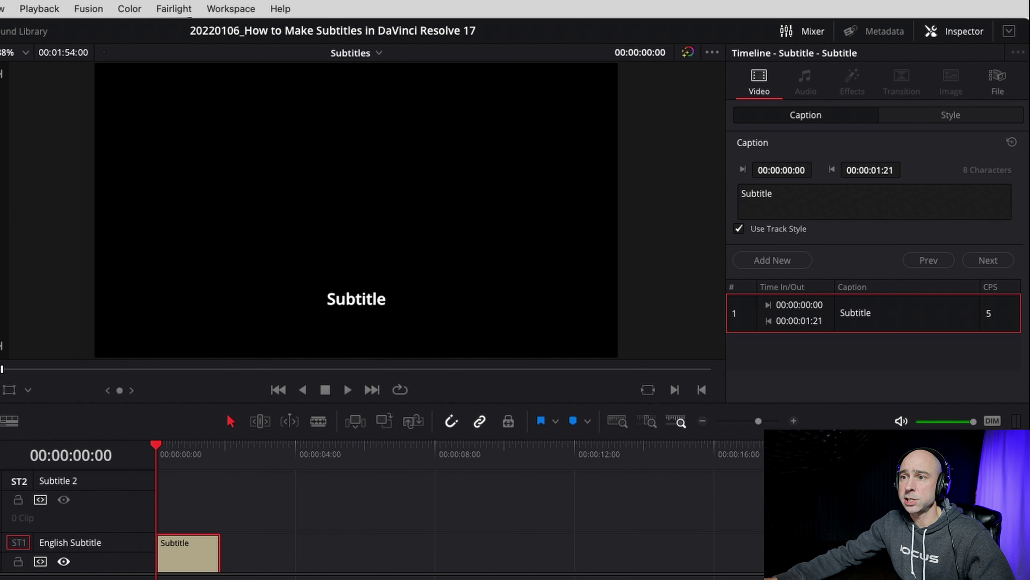
left_click(267, 446)
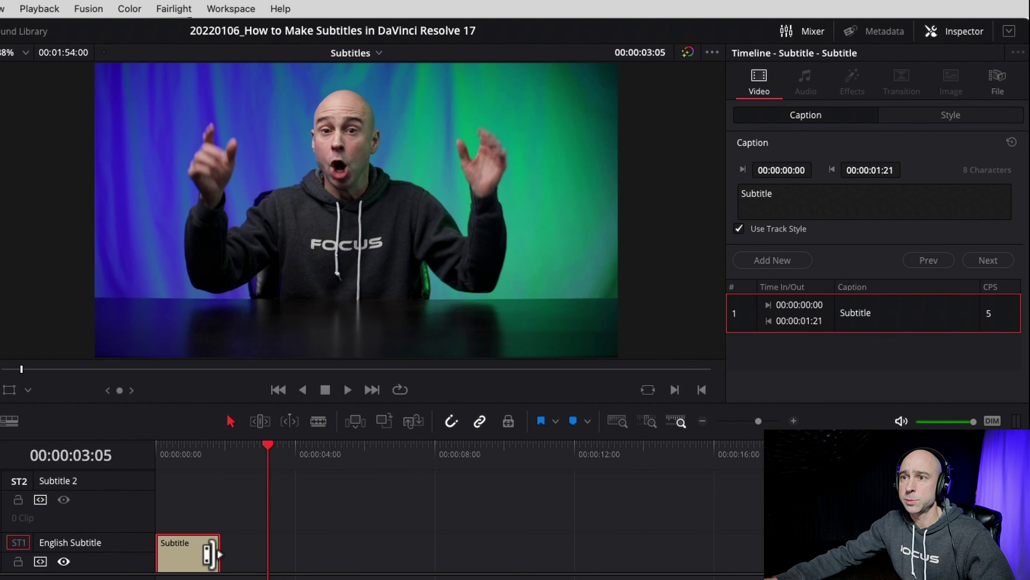
- Extend the subtitle clip to end at 00:00:03:05 and play it from the timeline's start to check its timing
left_click_drag(217, 554, 267, 555)
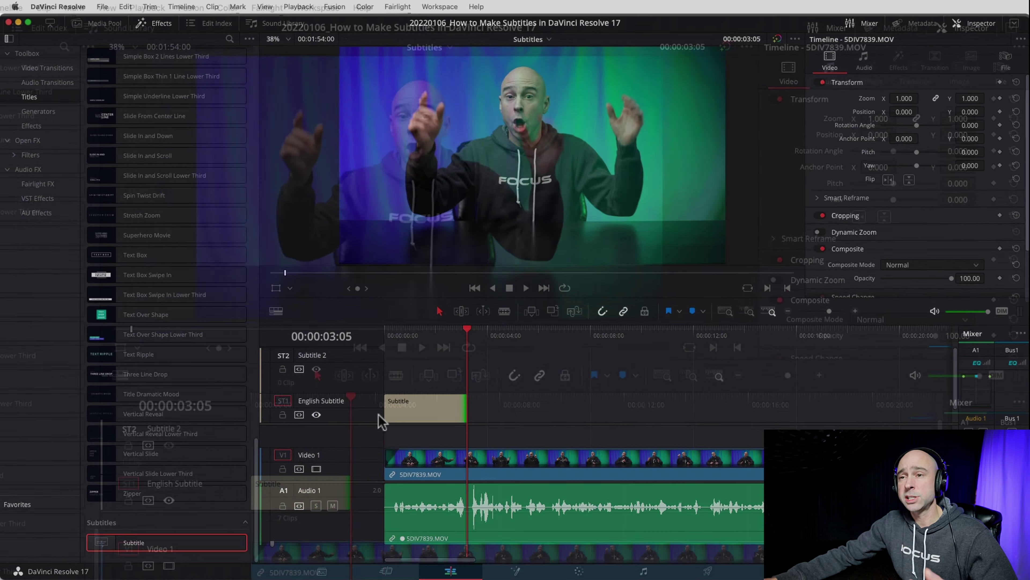
left_click(431, 419)
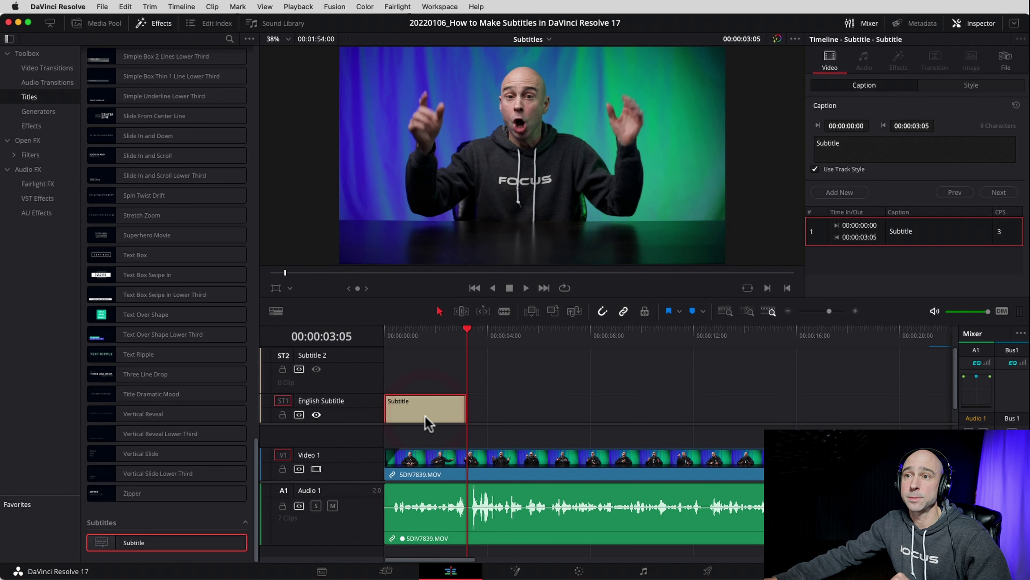
left_click(386, 335)
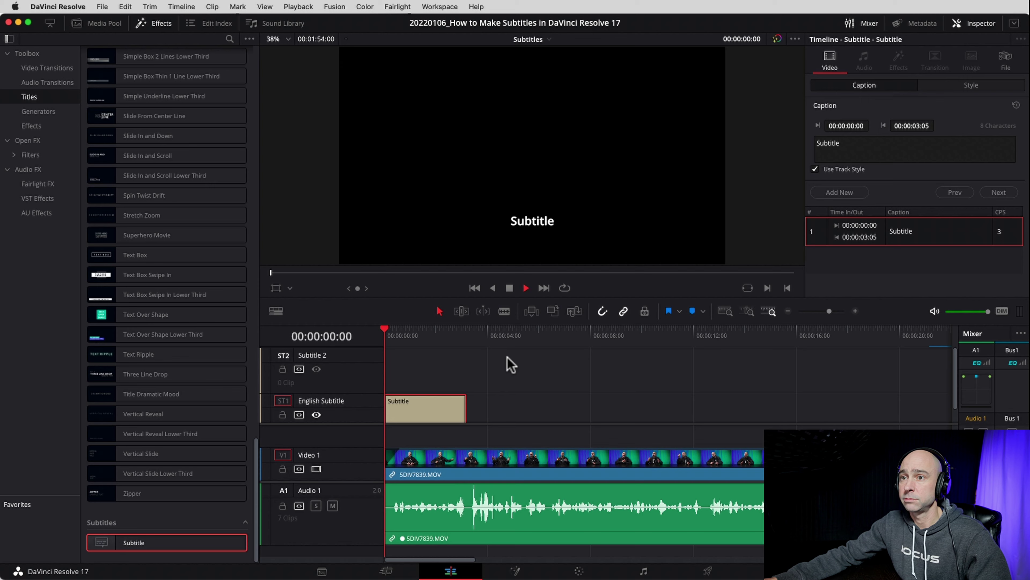
key("space")
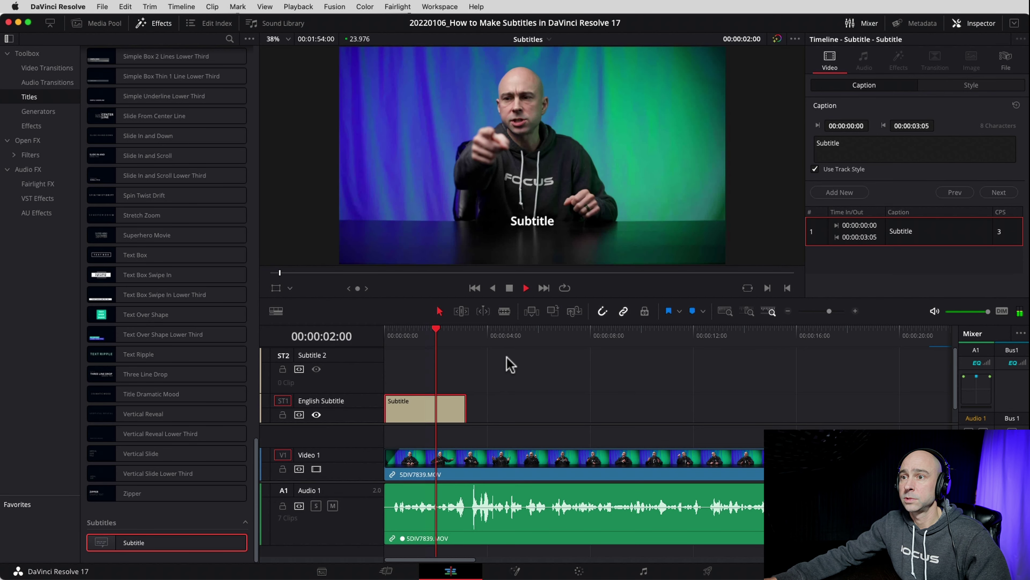
key("space")
- Replace the subtitle clip's caption text with "Check Systems are go here, Systems are go there,"
left_click(436, 411)
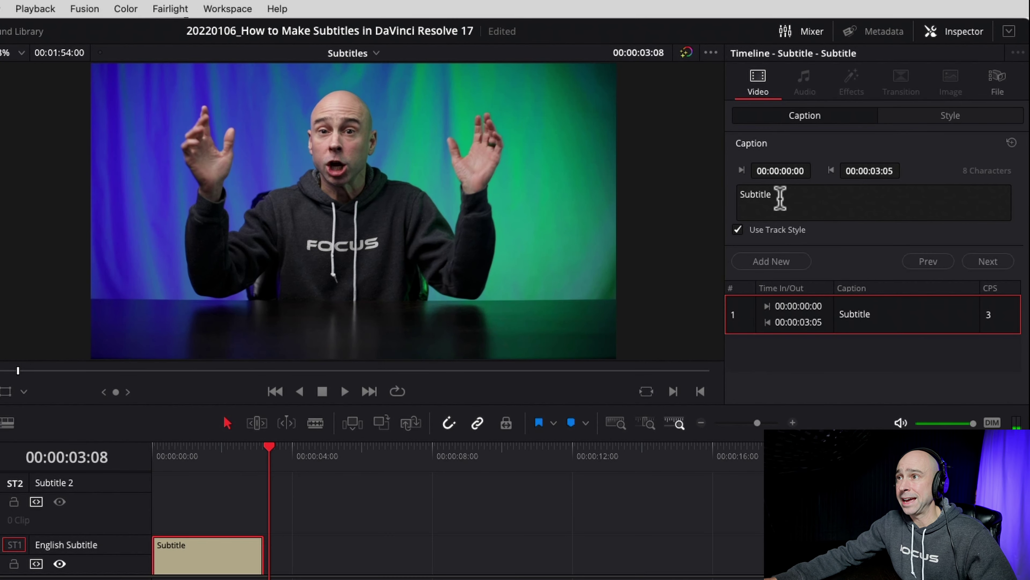
left_click(780, 195)
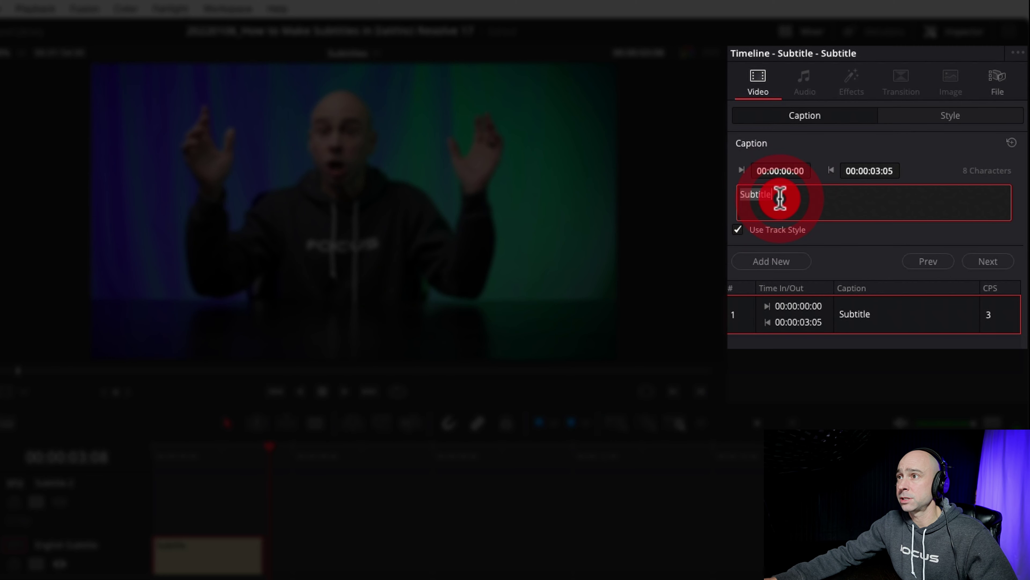
key("super+a")
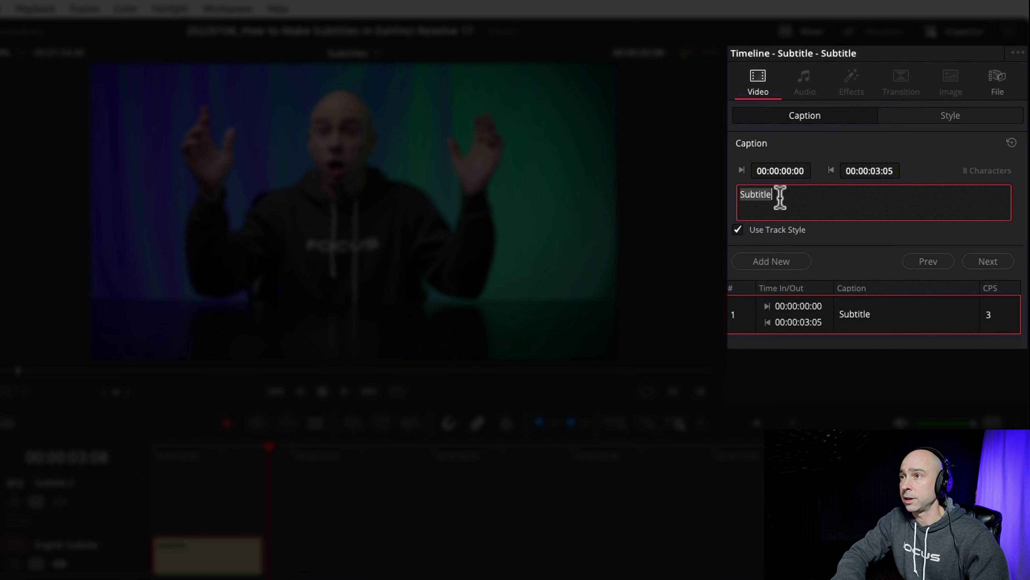
type("Check Systems are go here, Systems are go there,")
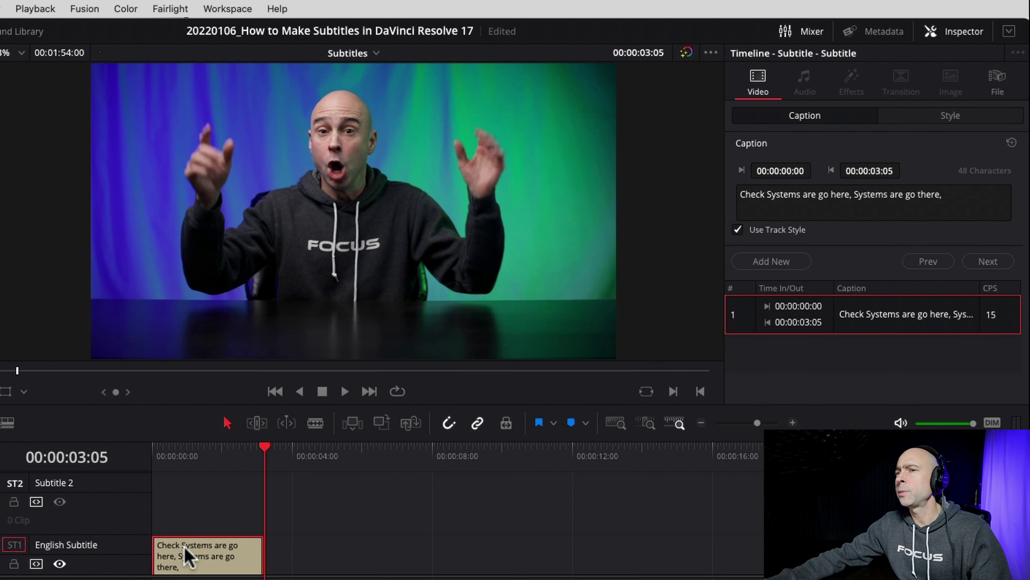
- Play the timeline from its start to review the new caption against the speech
left_click_drag(156, 454, 134, 456)
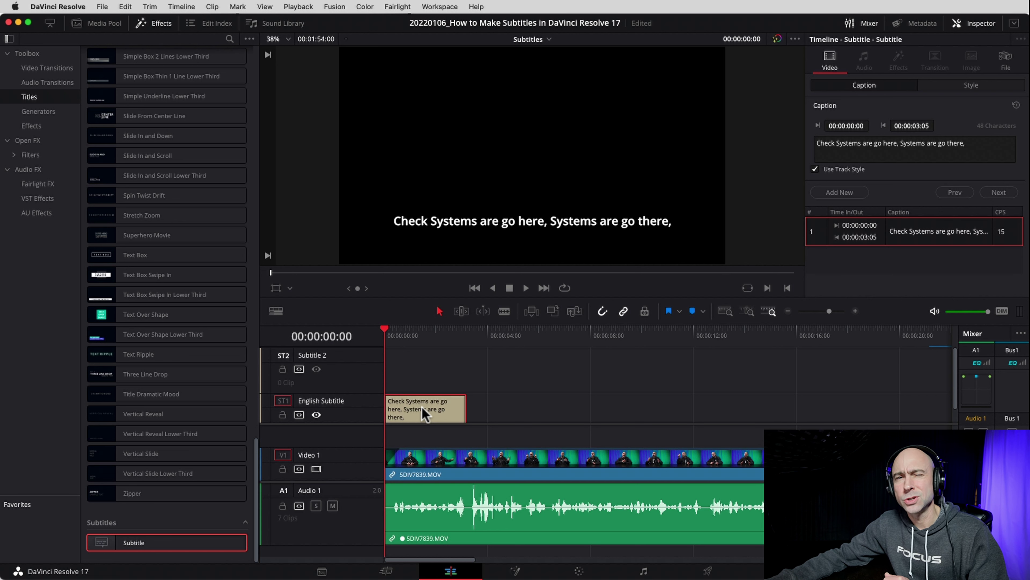
key("space")
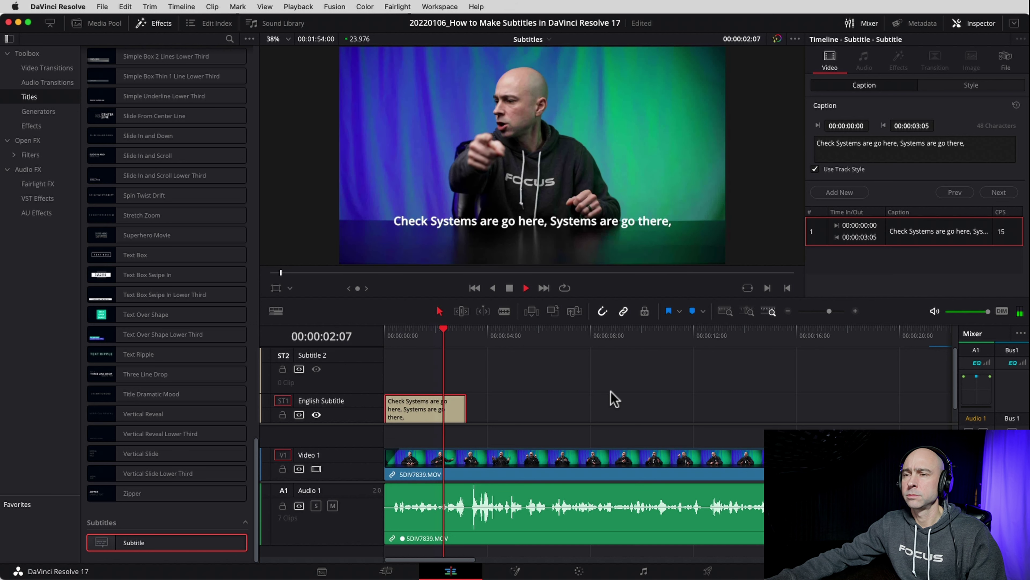
key("space")
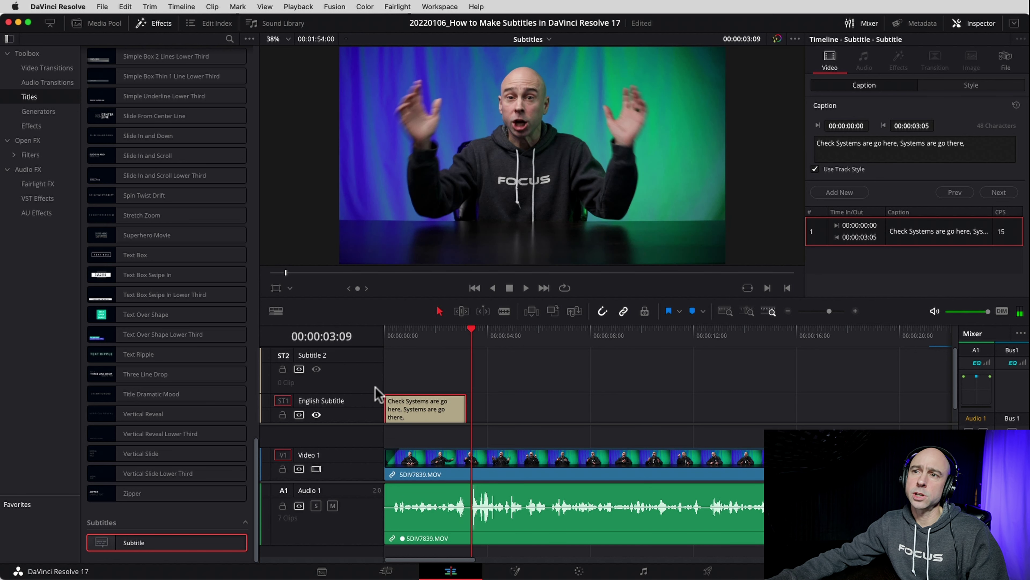
- Trim the start of the subtitle clip to 00:00:00:12, keeping its end at 00:00:03:05
left_click(855, 311)
left_click(855, 311)
scroll(540, 419, "left", 3)
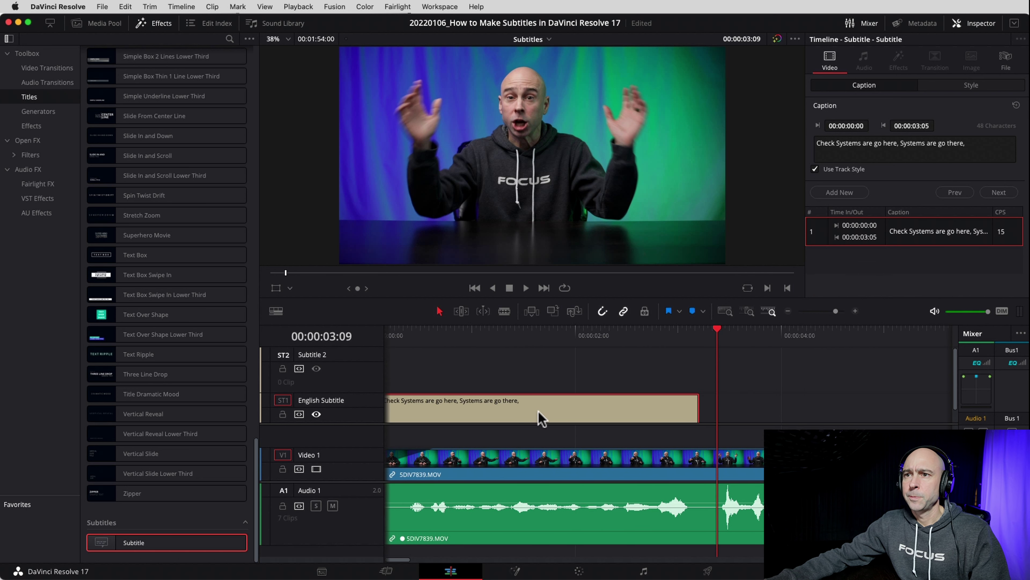
left_click(748, 414)
left_click_drag(400, 411, 441, 396)
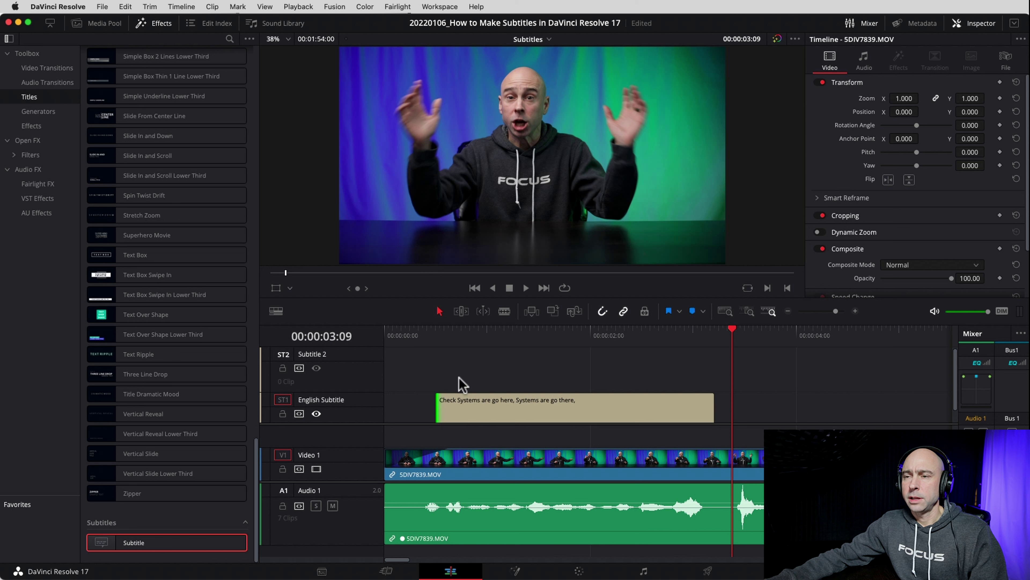
- Play the timeline from the start to check the trimmed subtitle, and open its caption text for editing
left_click_drag(402, 339, 299, 330)
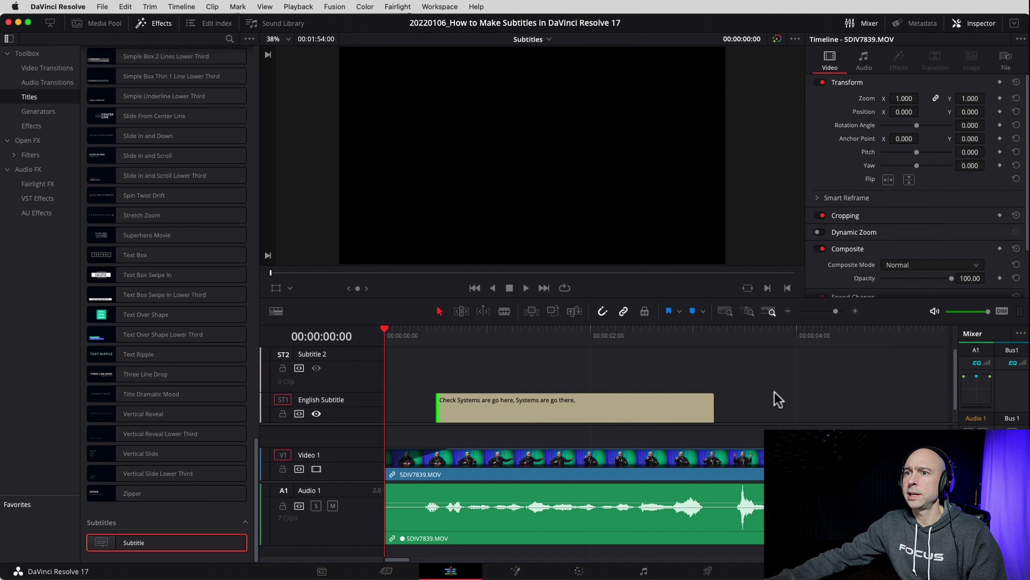
key("space")
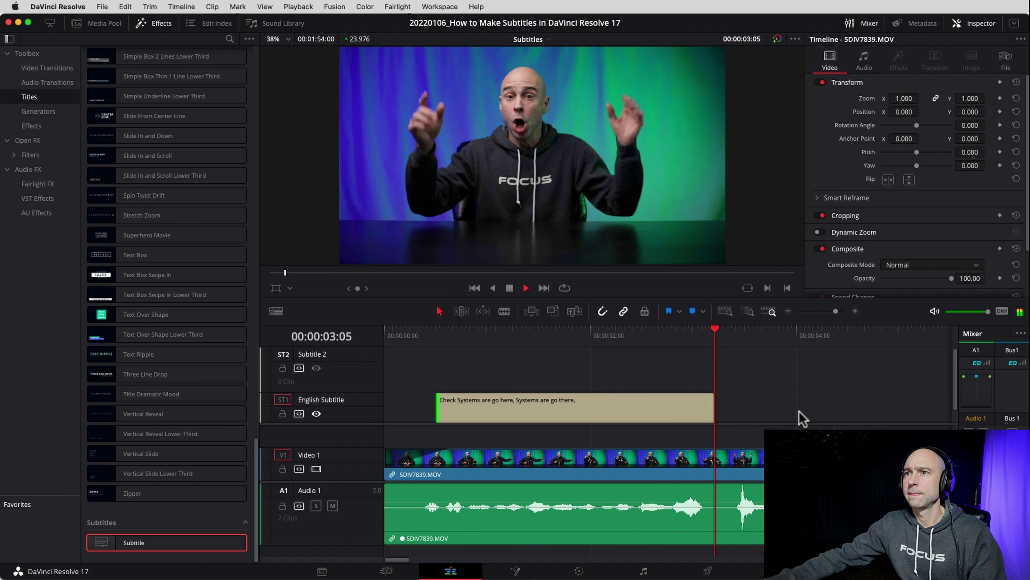
key("space")
left_click(521, 334)
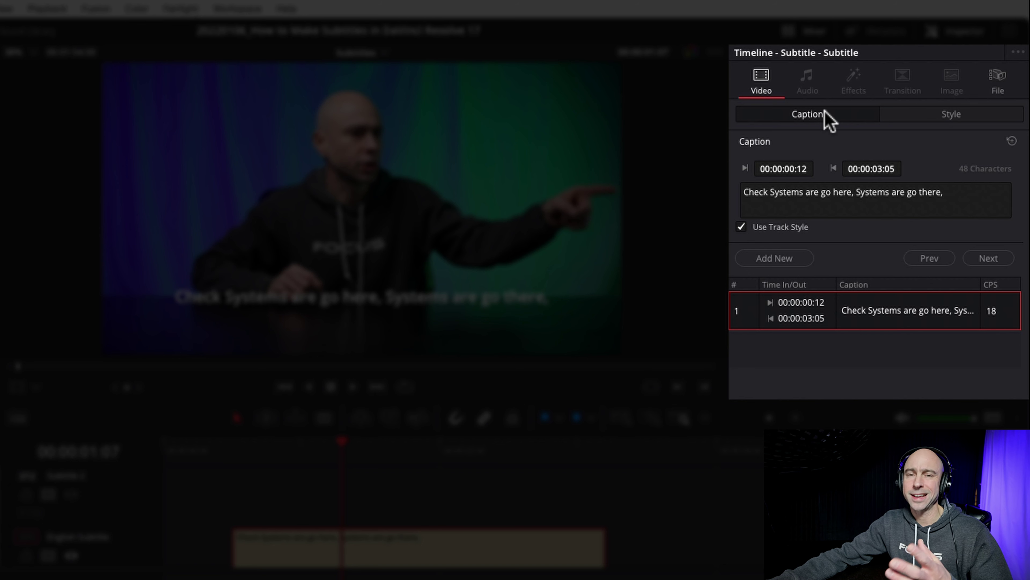
left_click(805, 205)
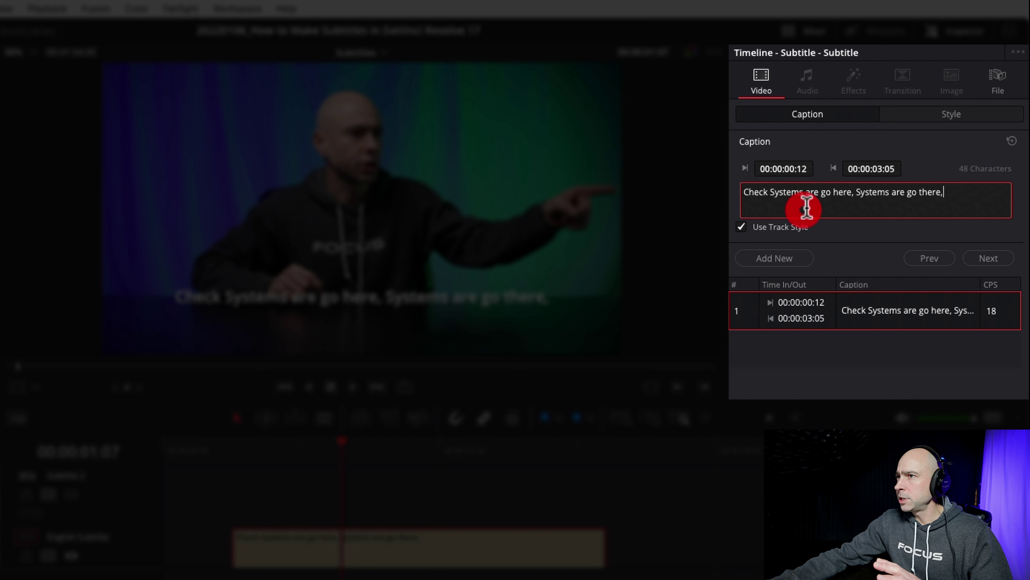
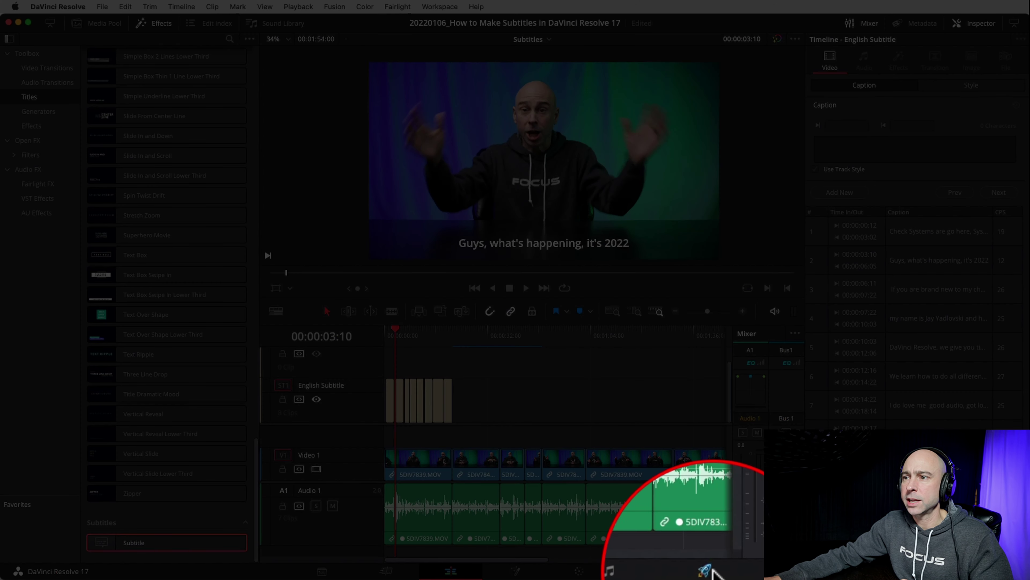
- Go to the Deliver page and limit the render range to the subtitled section, ending at 00:00:21:07
left_click(708, 570)
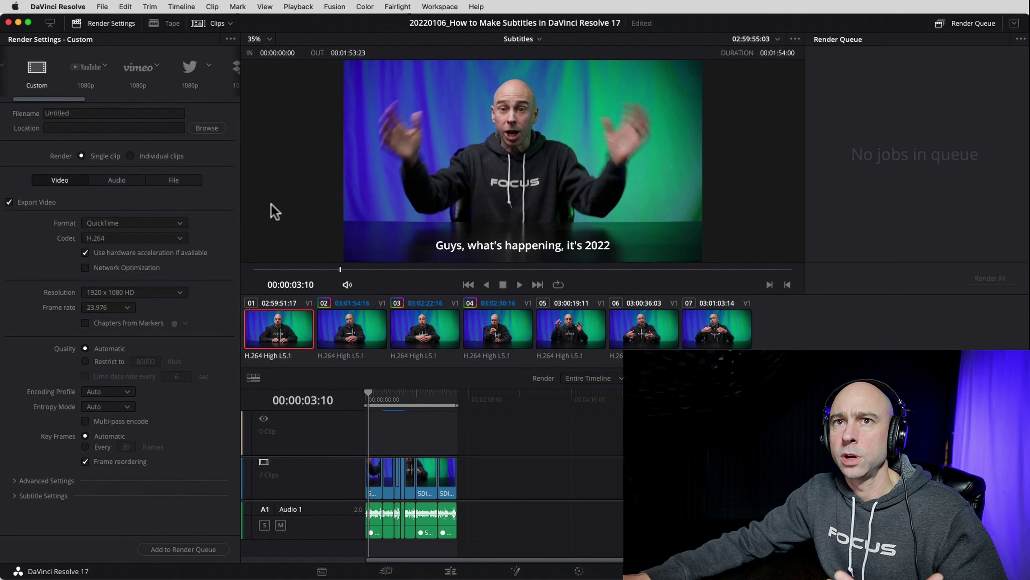
scroll(80, 102, "left", 2)
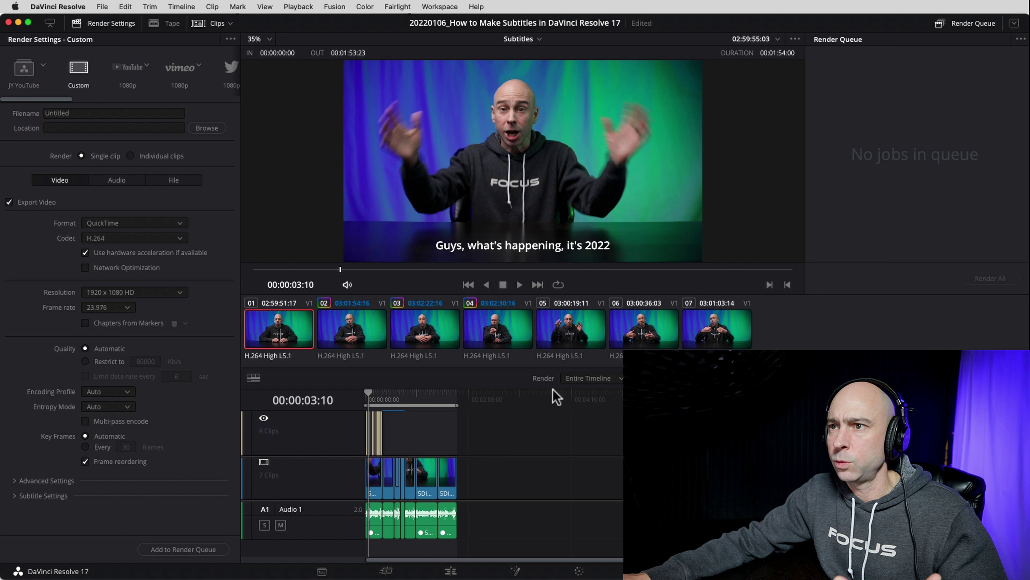
scroll(552, 393, "up", 3)
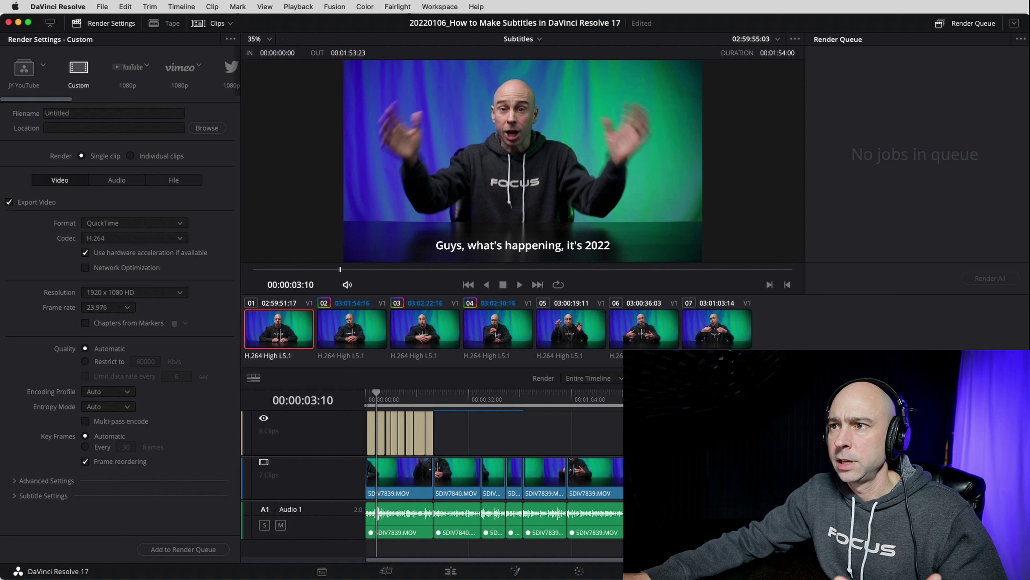
left_click_drag(377, 393, 439, 401)
key("o")
key("super+z")
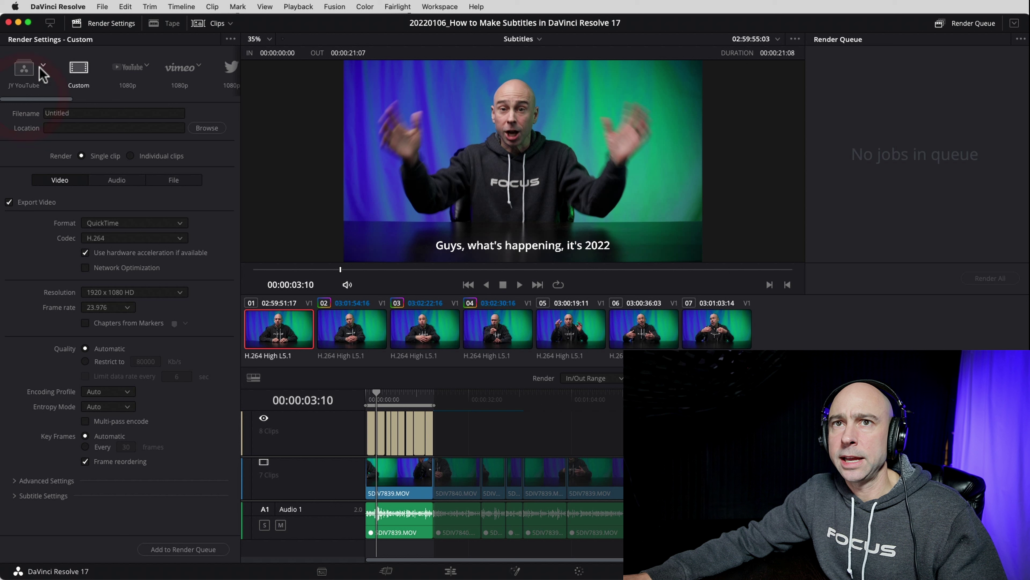
- Load the JY YouTube render preset and expand the Subtitle Settings
left_click(28, 70)
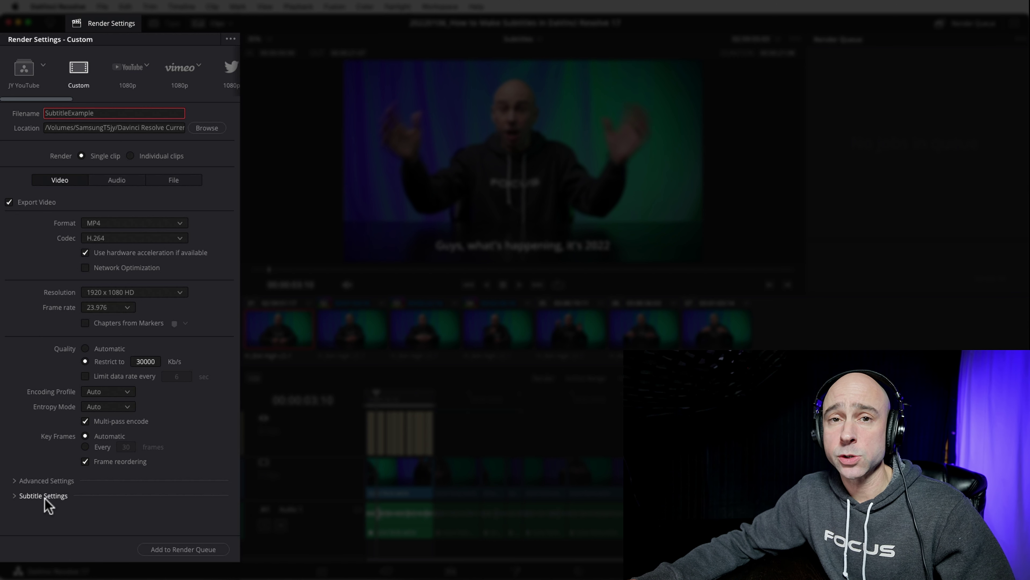
left_click(15, 495)
scroll(23, 447, "down", 3)
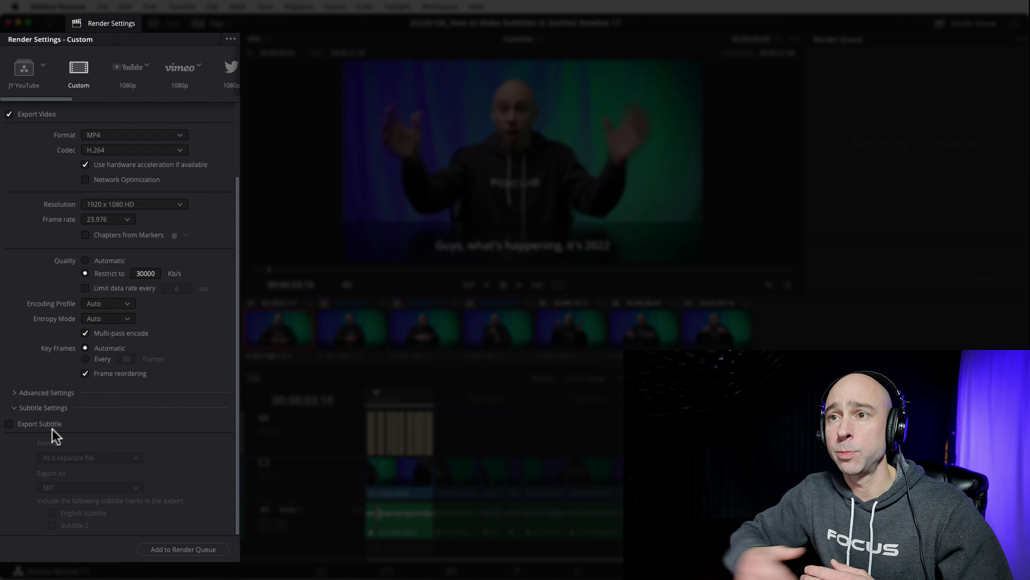
left_click(342, 437)
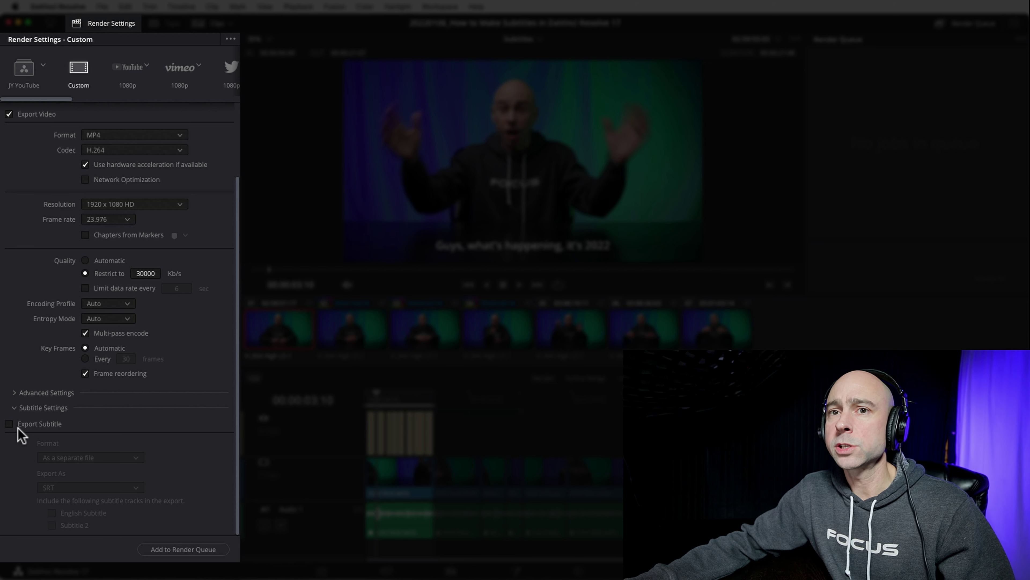
- Enable subtitle export as a separate SRT file, including the English Subtitle track
left_click(9, 424)
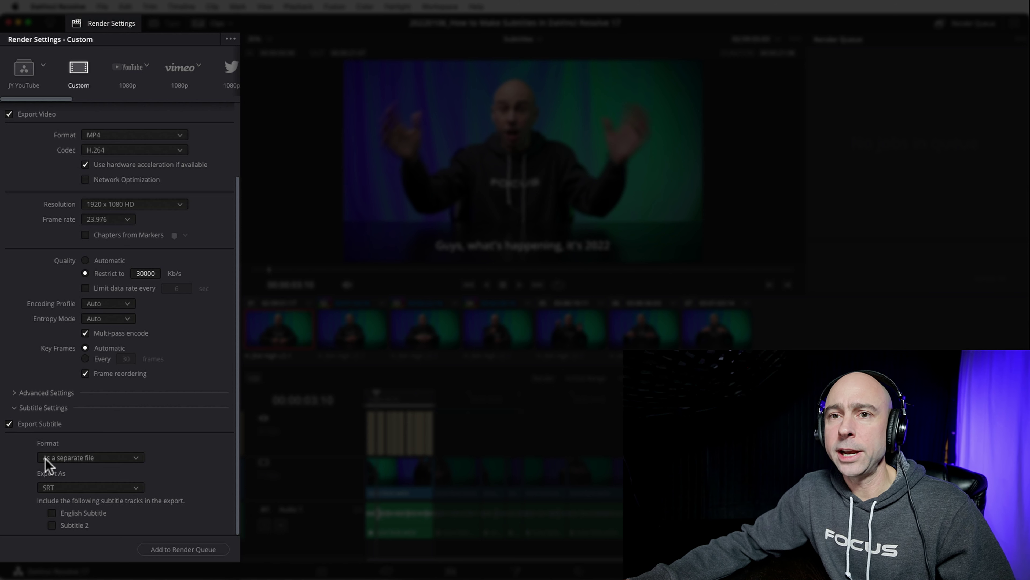
left_click(128, 458)
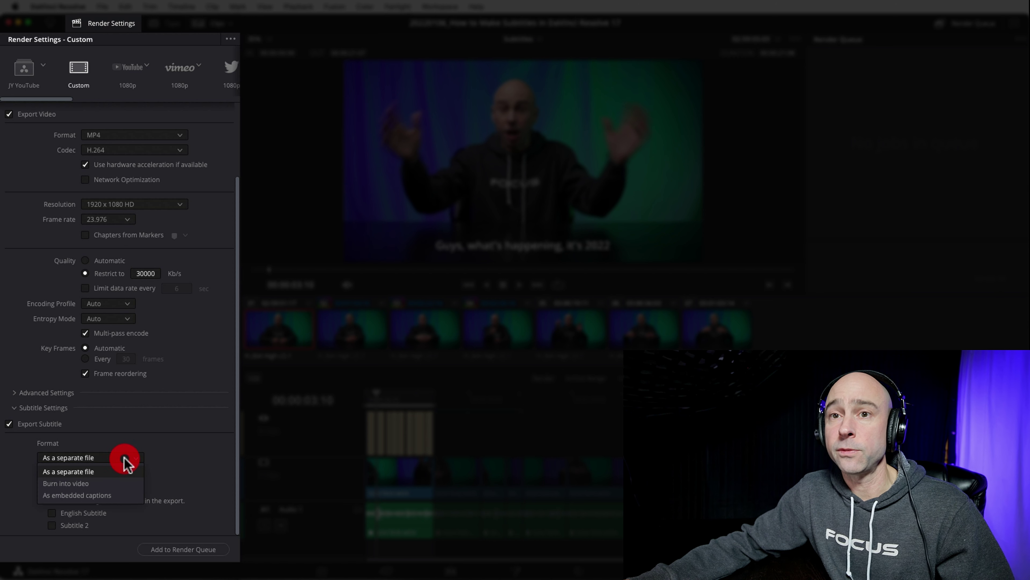
left_click(170, 460)
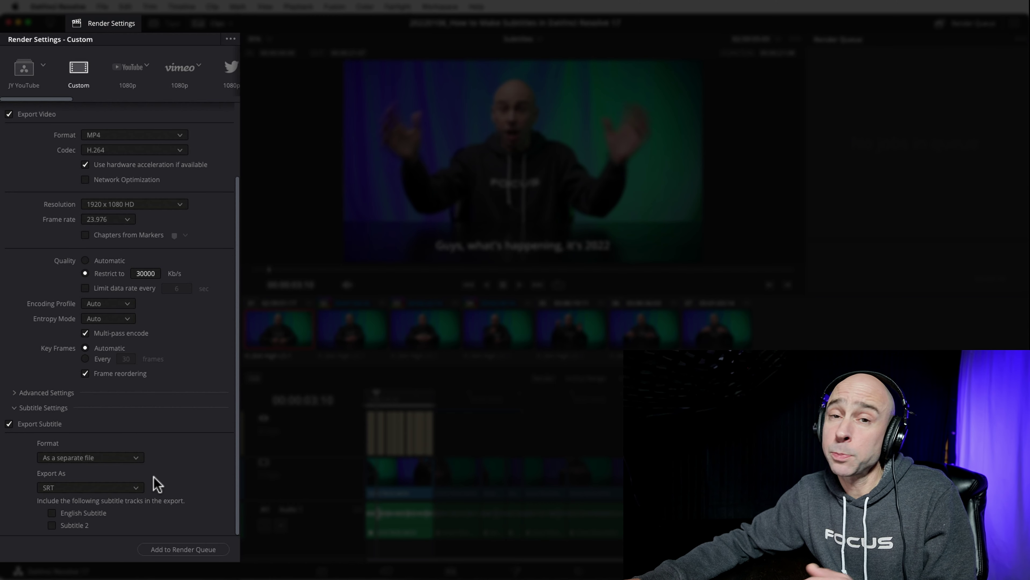
left_click(117, 486)
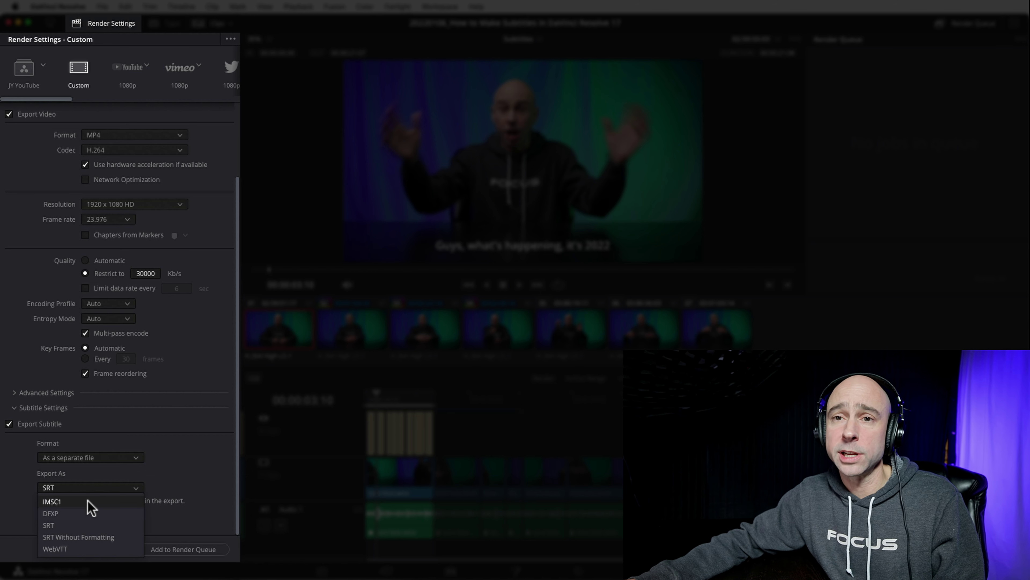
left_click(181, 482)
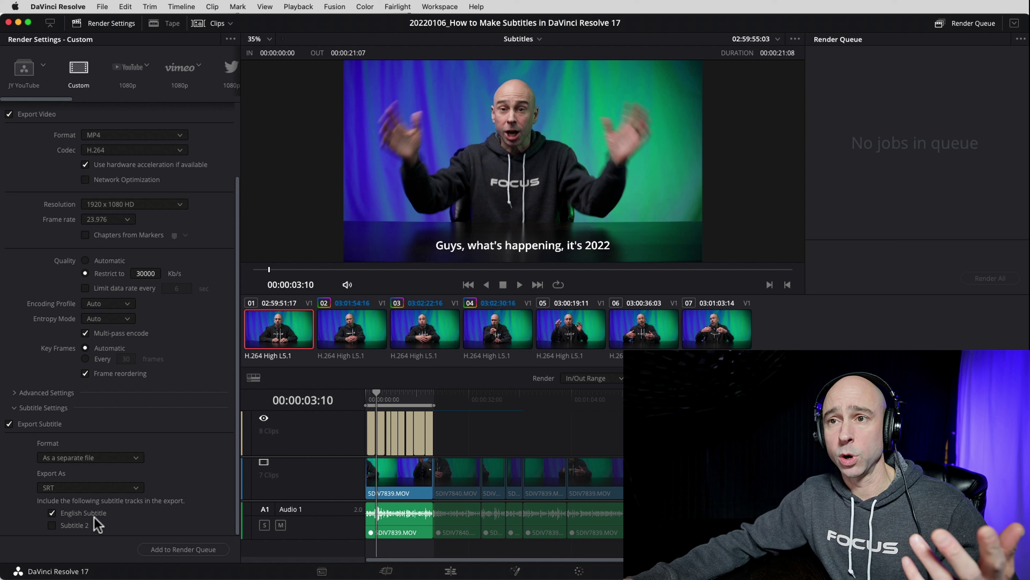
- Add the SubtitleExample video with its subtitle export to the render queue and render all jobs
scroll(284, 434, "up", 4)
scroll(305, 443, "up", 2)
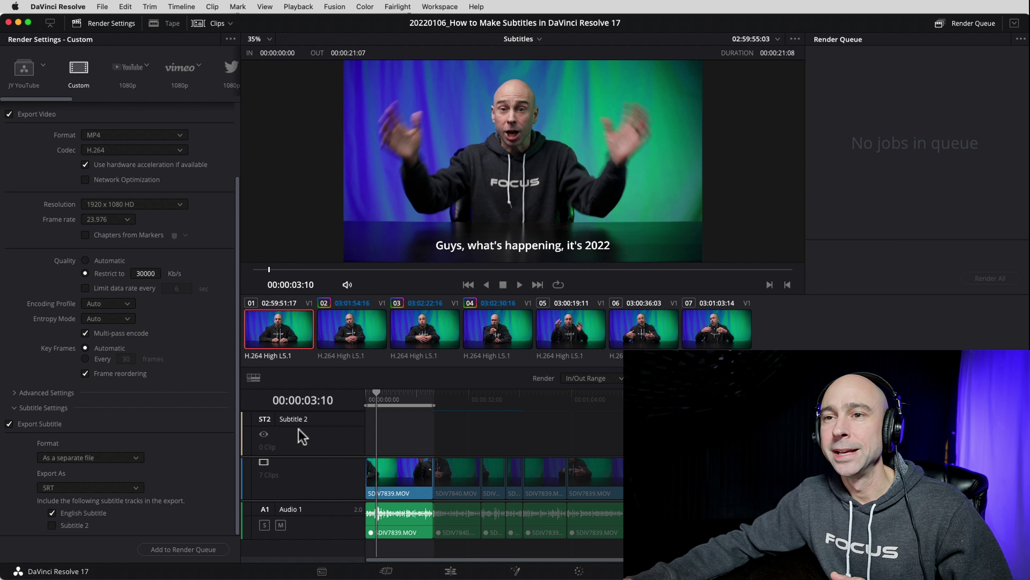
scroll(299, 430, "down", 2)
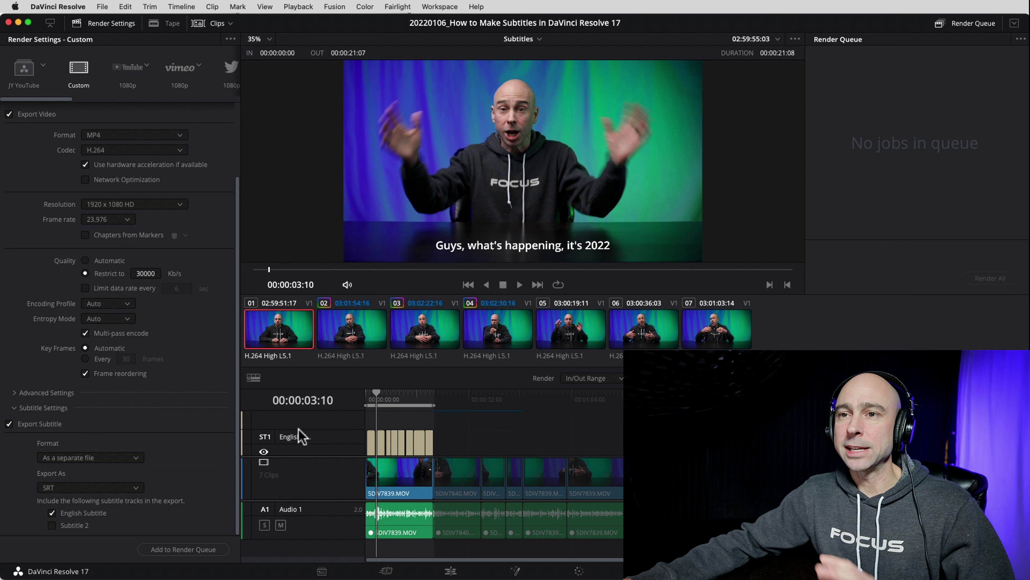
left_click(183, 549)
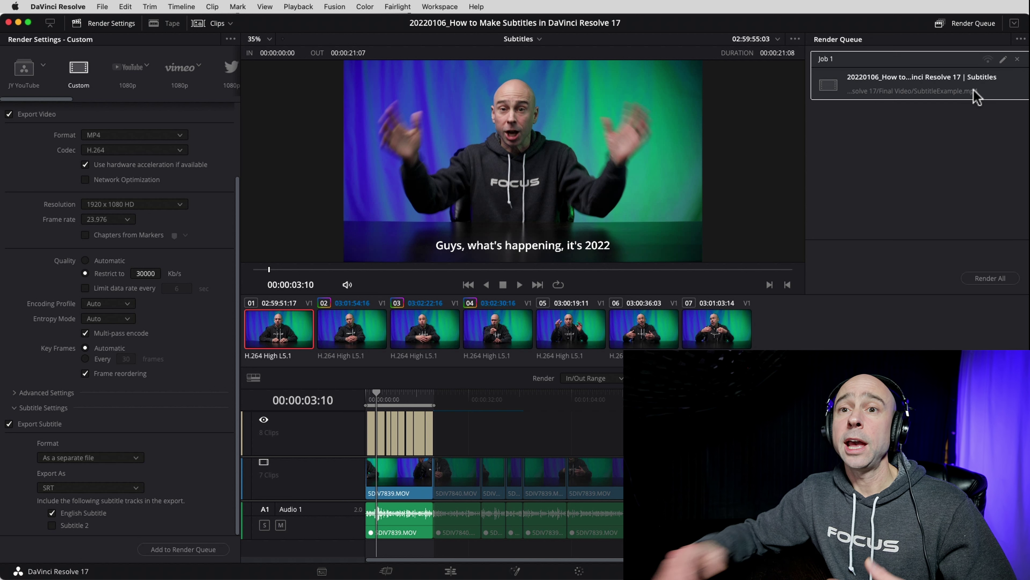
left_click(995, 278)
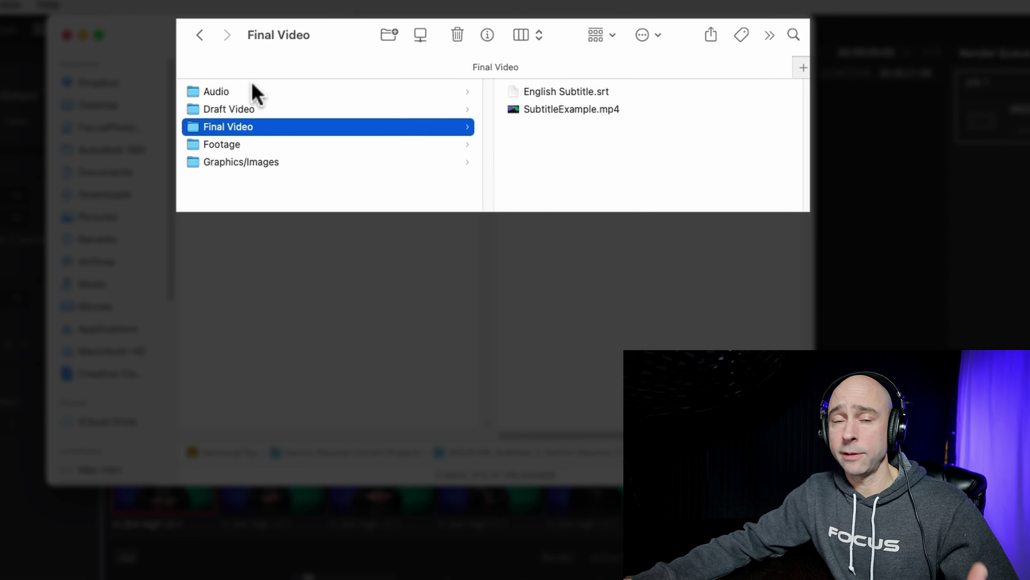
- Select the rendered SubtitleExample.mp4 in the Final Video folder in Finder
left_click(571, 109)
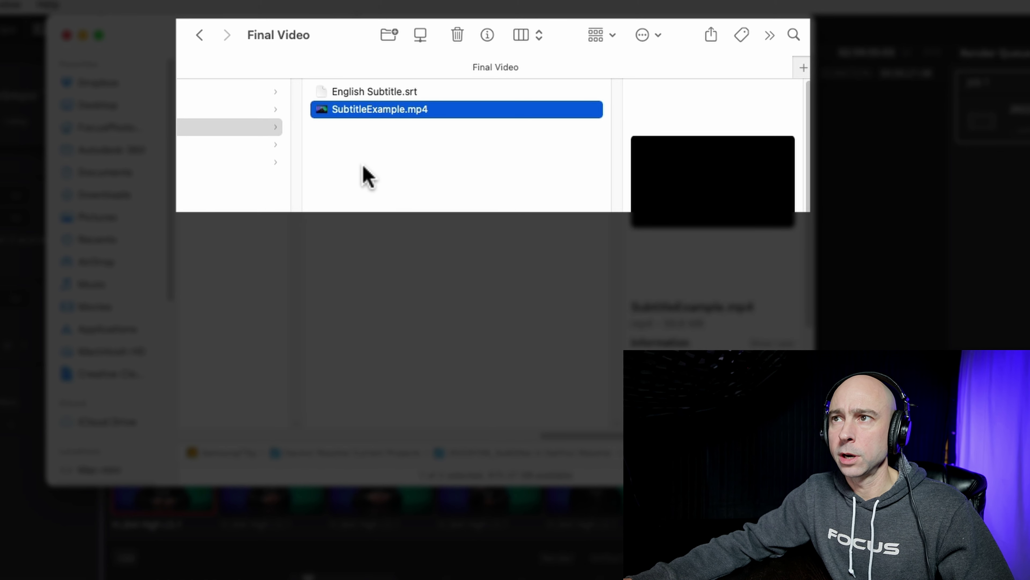
- Select the exported English Subtitle.srt file, open SubtitleExample.mp4 for playback and scrub forward to check the picture for subtitles
left_click(357, 92)
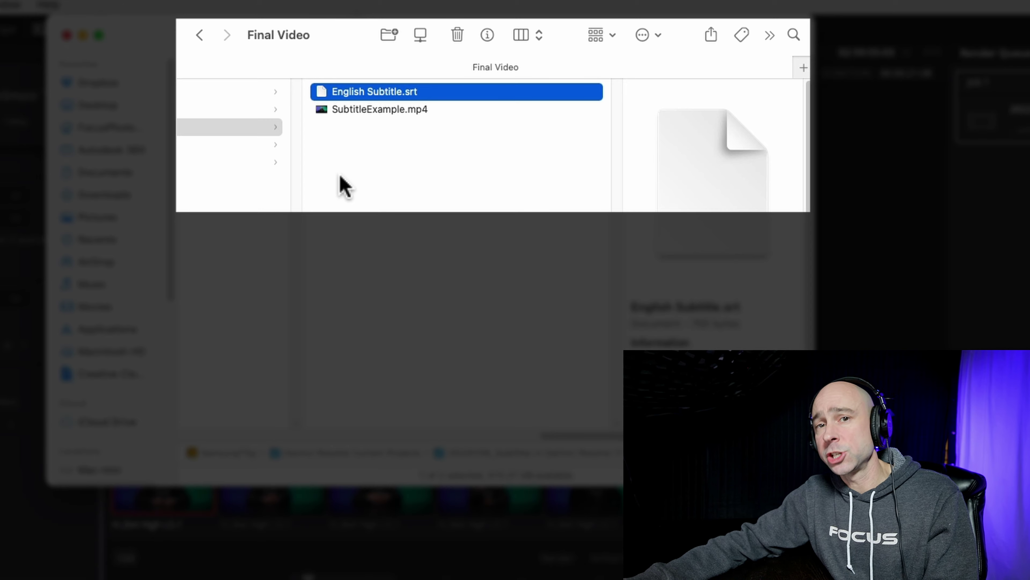
double_click(325, 115)
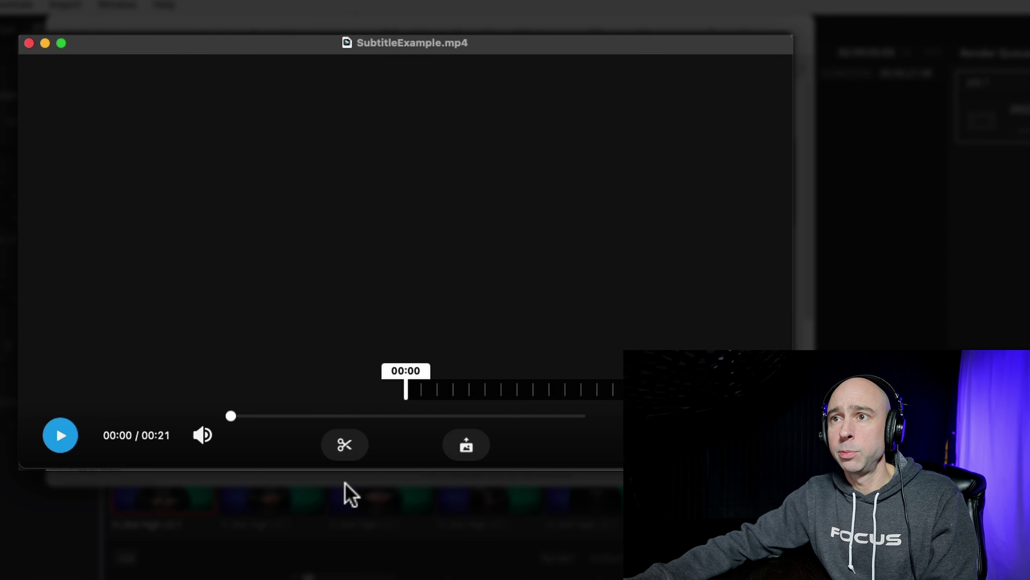
left_click(496, 388)
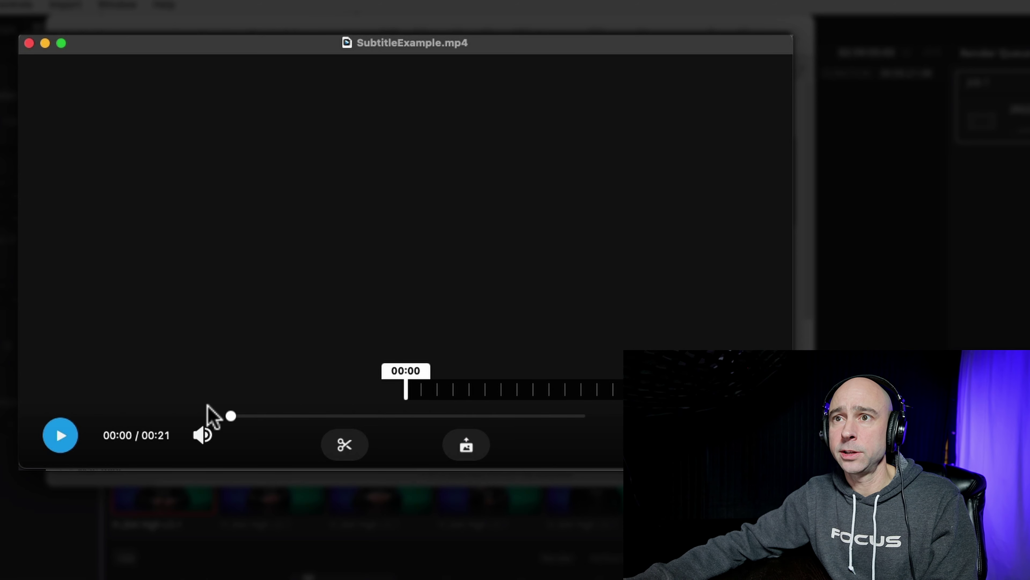
left_click_drag(232, 417, 294, 419)
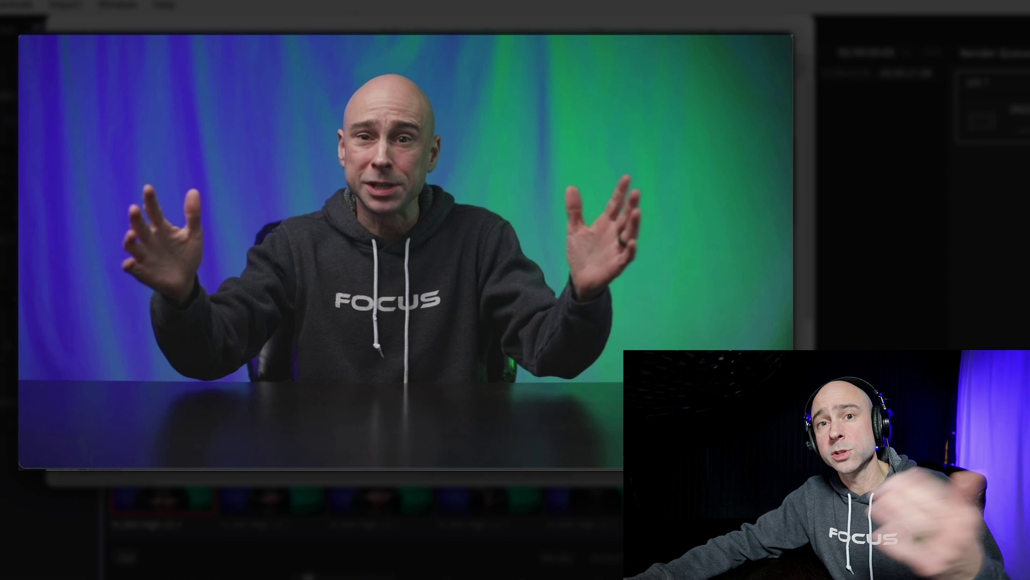
mouse_move(196, 350)
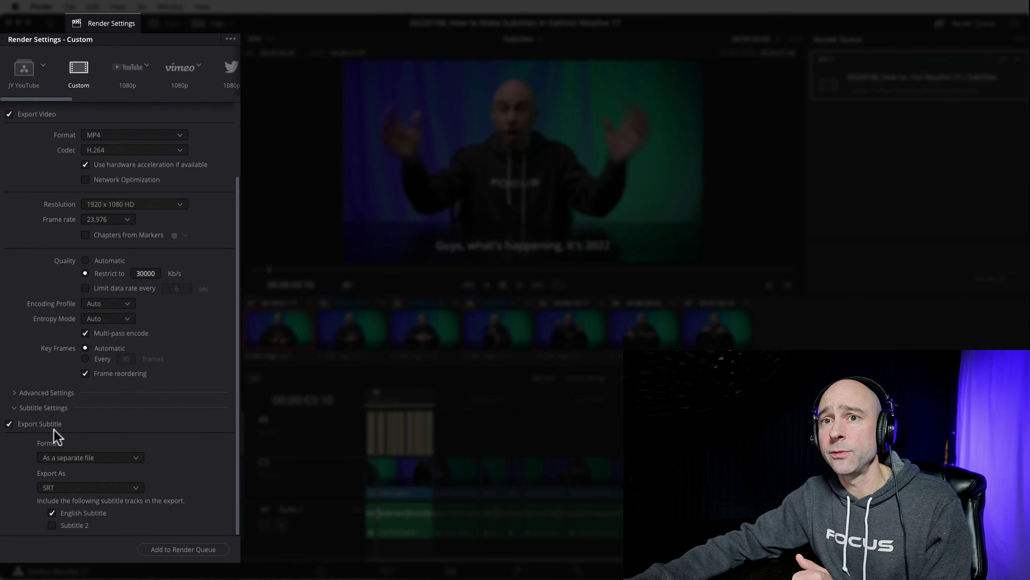
- Set the subtitle export format to Burn into video in the render settings and add the job to the render queue
left_click(54, 428)
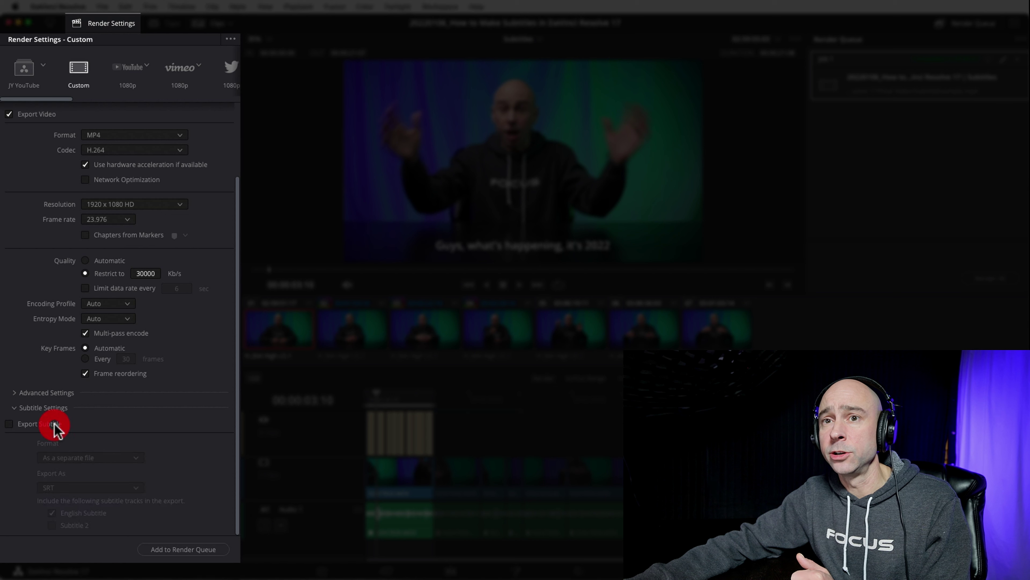
left_click(137, 459)
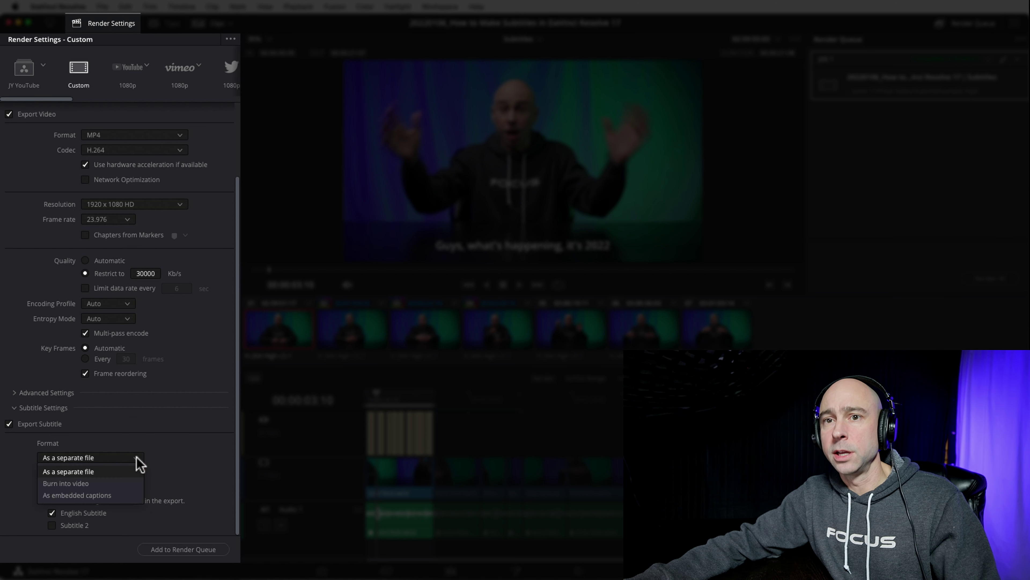
left_click(103, 483)
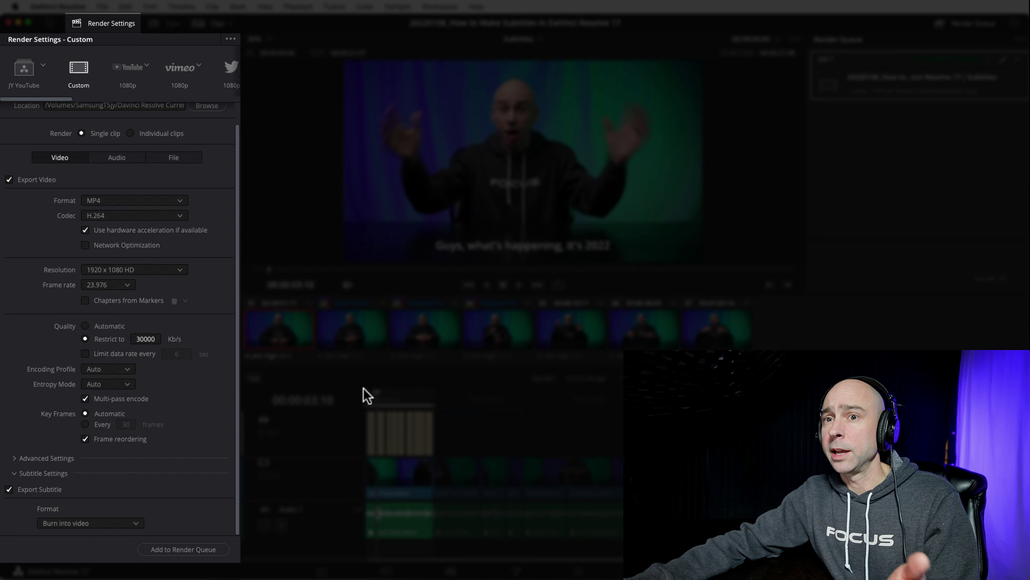
left_click(181, 550)
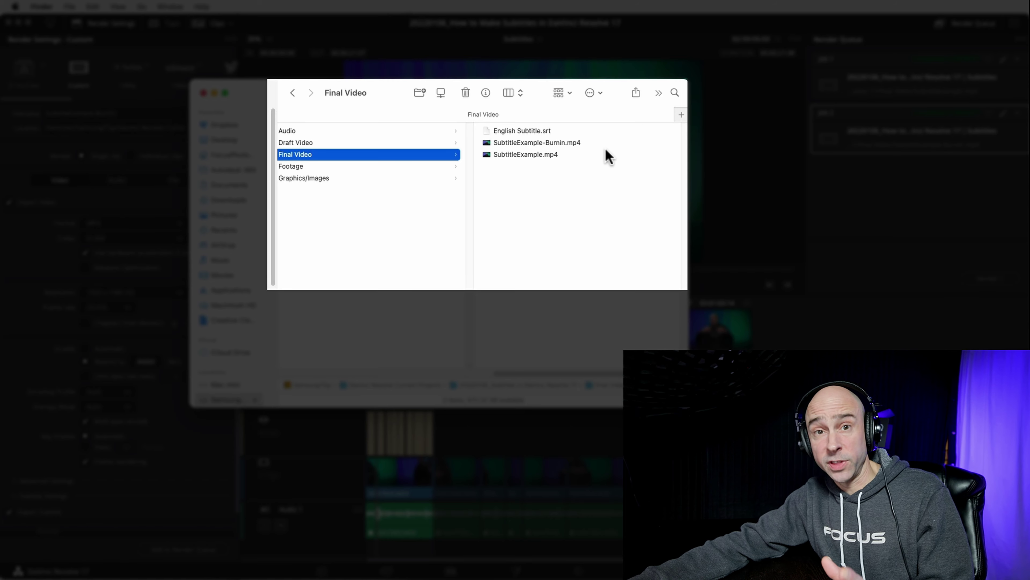
- Open the rendered SubtitleExample-Burnin.mp4 from the Final Video folder and scrub forward to check its burned-in subtitles
left_click(508, 145)
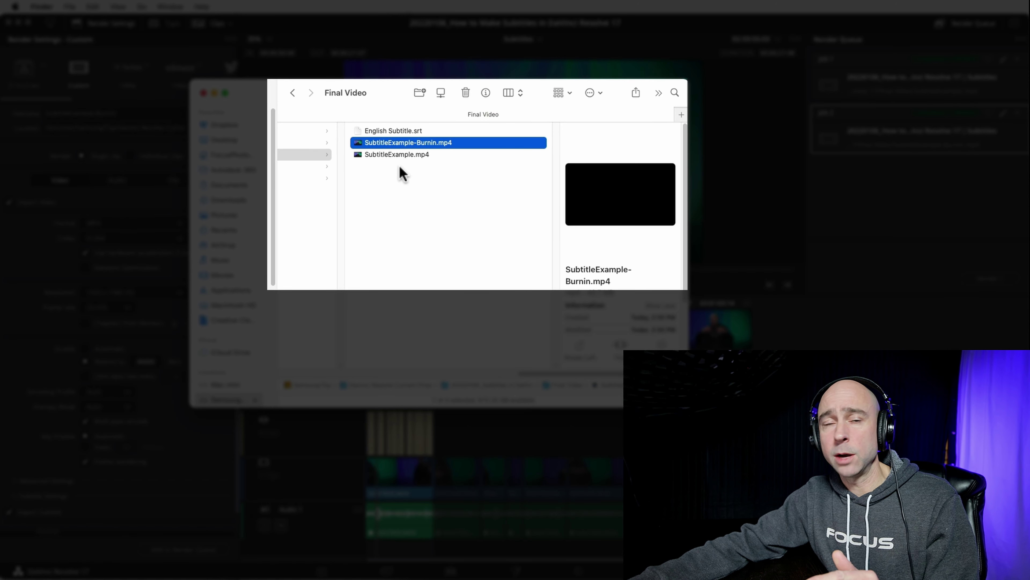
double_click(358, 142)
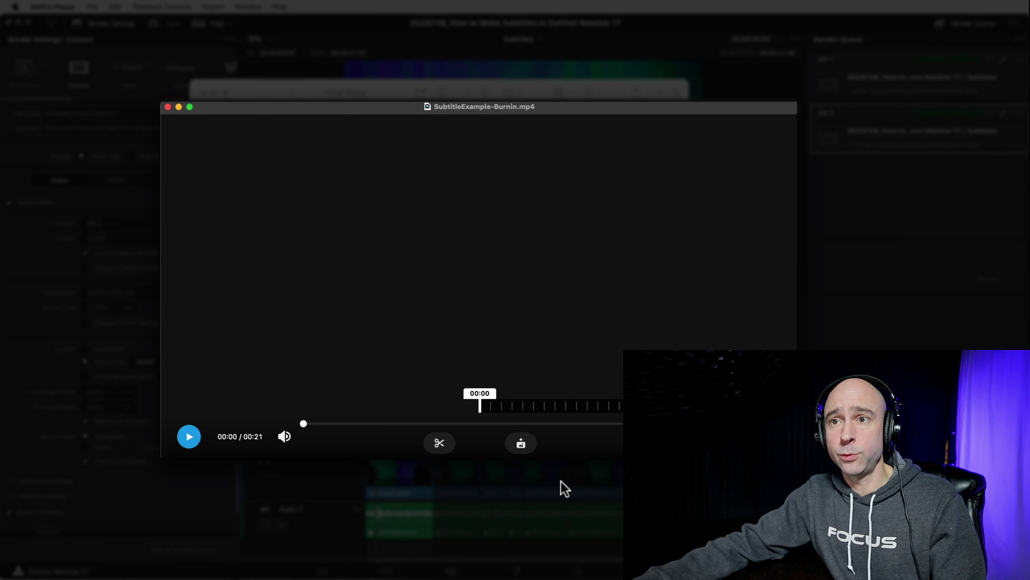
left_click_drag(303, 424, 353, 424)
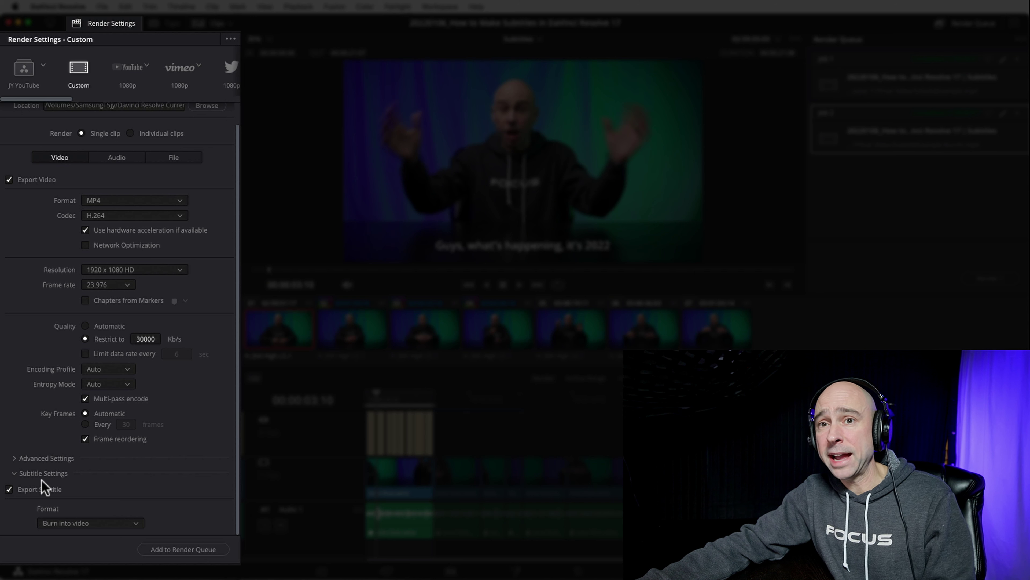
- Set the subtitle export format to As embedded captions and view its remaining options in the render settings
left_click(141, 523)
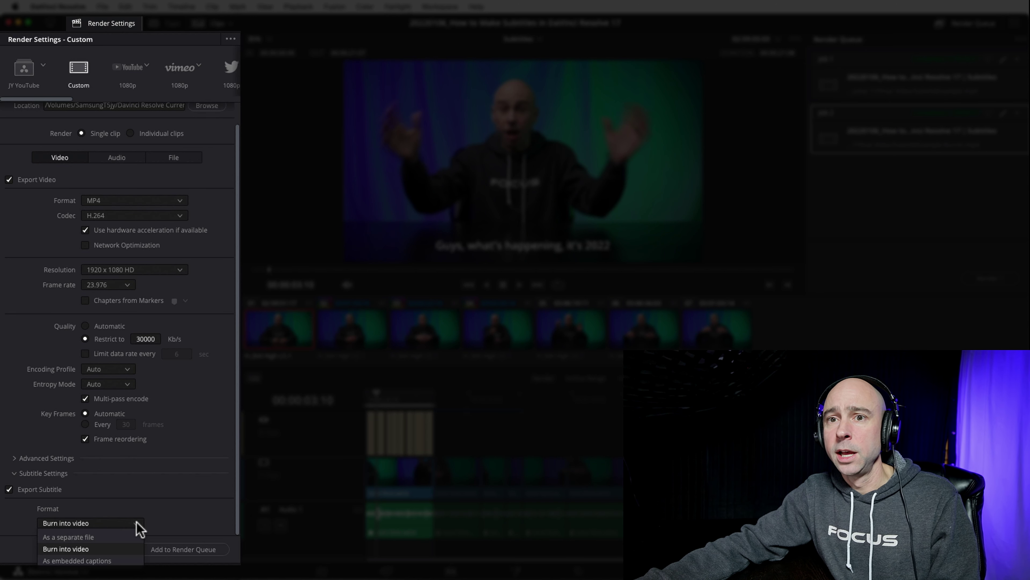
left_click(117, 561)
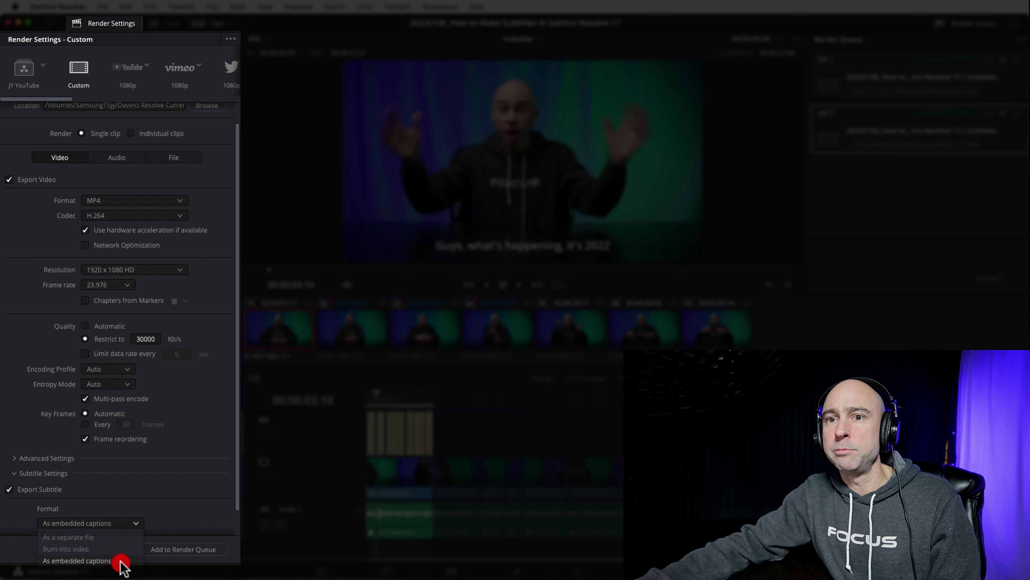
scroll(164, 502, "down", 2)
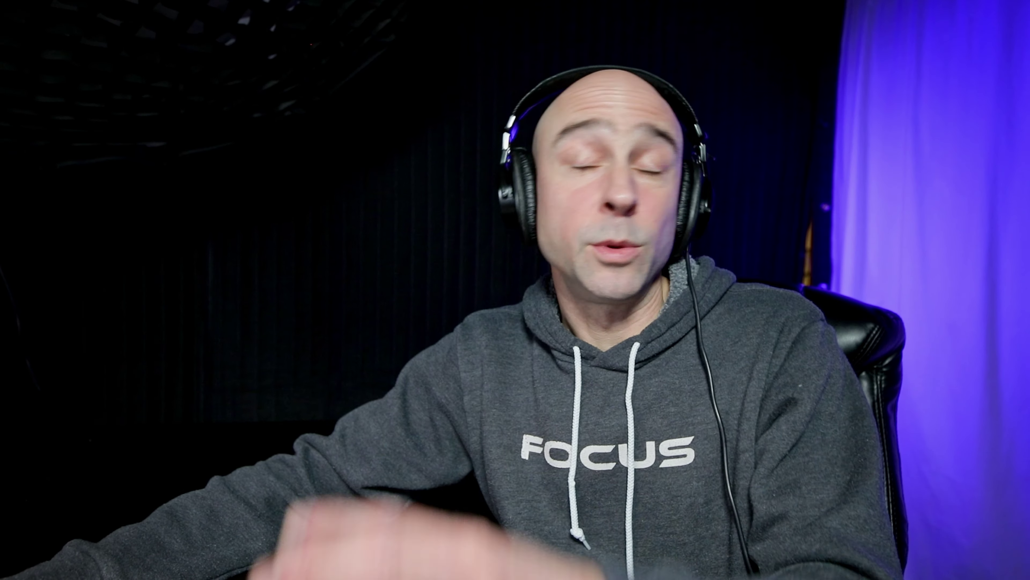